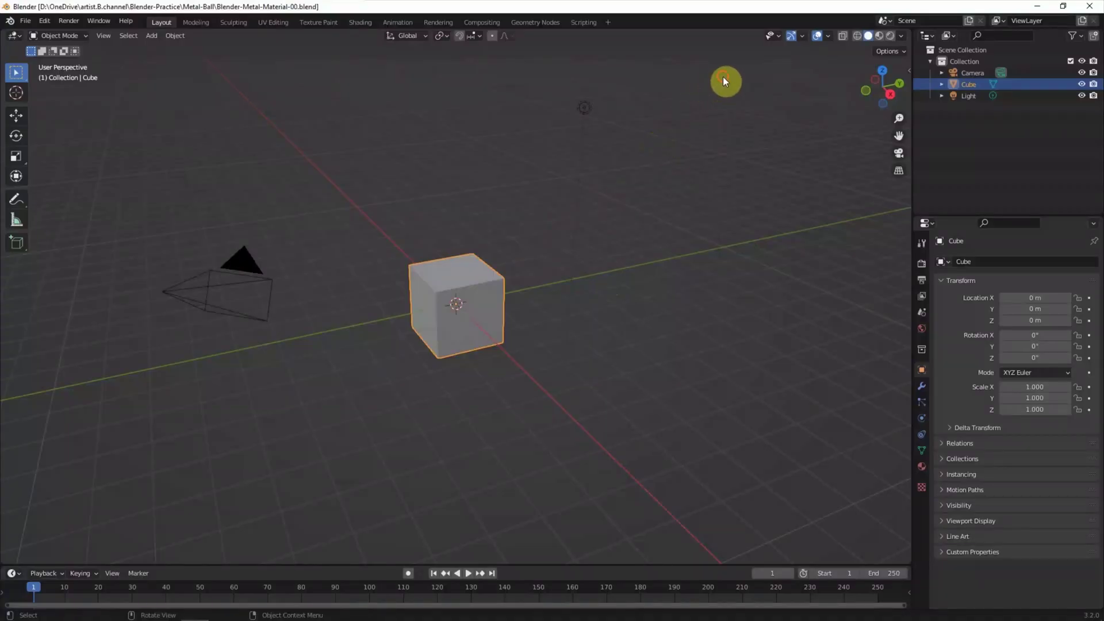
Step: Delete the default camera, light and cube, and add a UV sphere at the origin
left_click_drag(723, 77, 154, 434)
key("Delete")
left_click(152, 36)
mouse_move(167, 48)
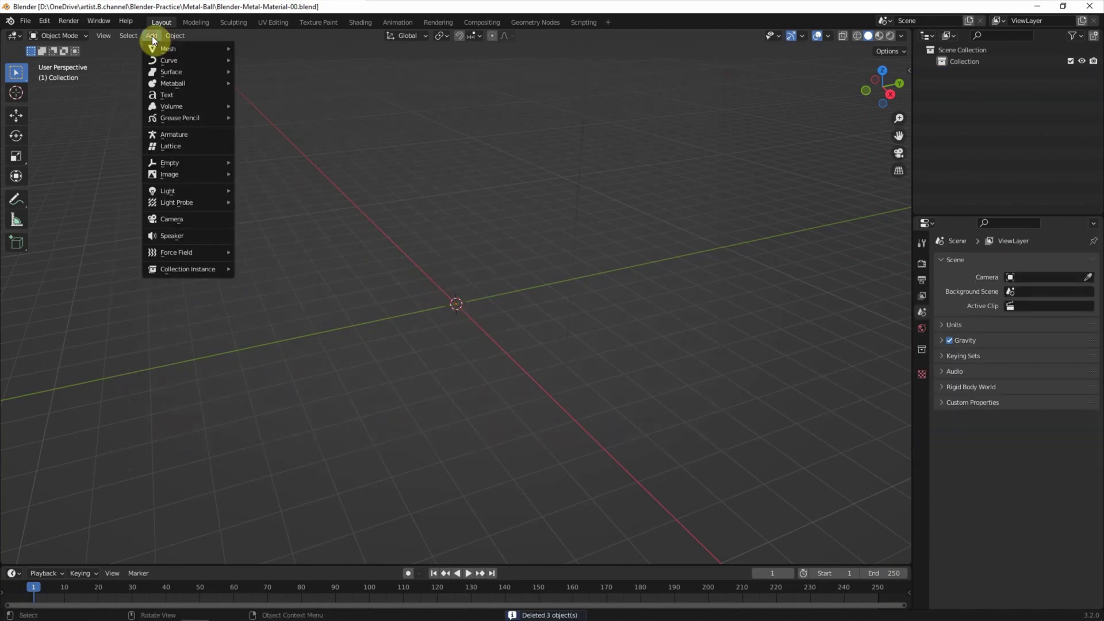
left_click(289, 83)
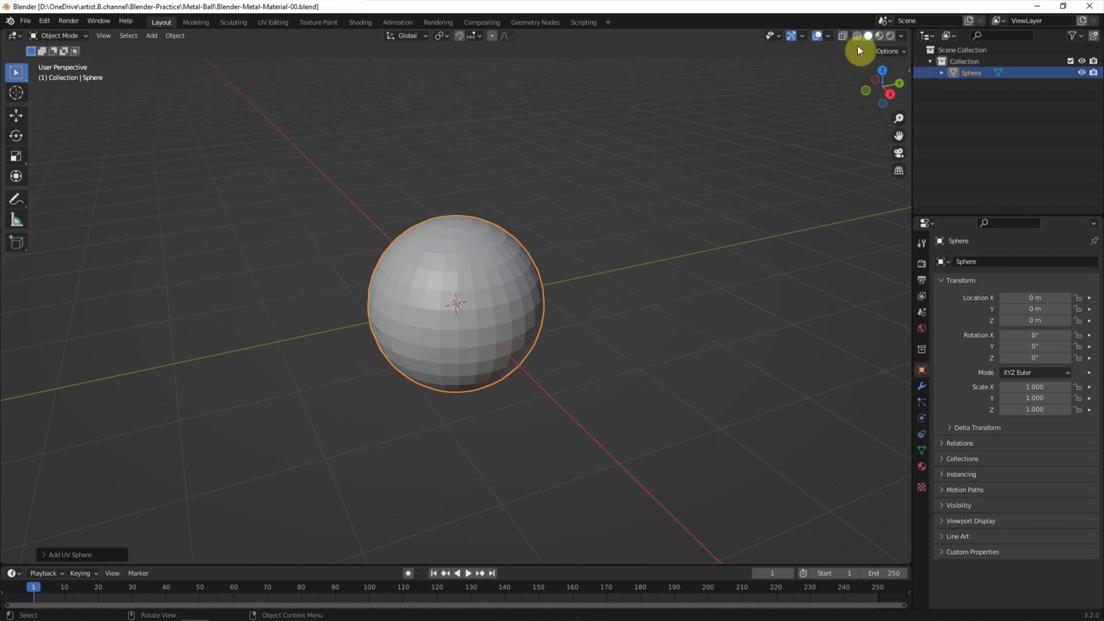
Step: Preview the sphere in Material Preview with raised World Opacity and show its material settings
left_click(879, 35)
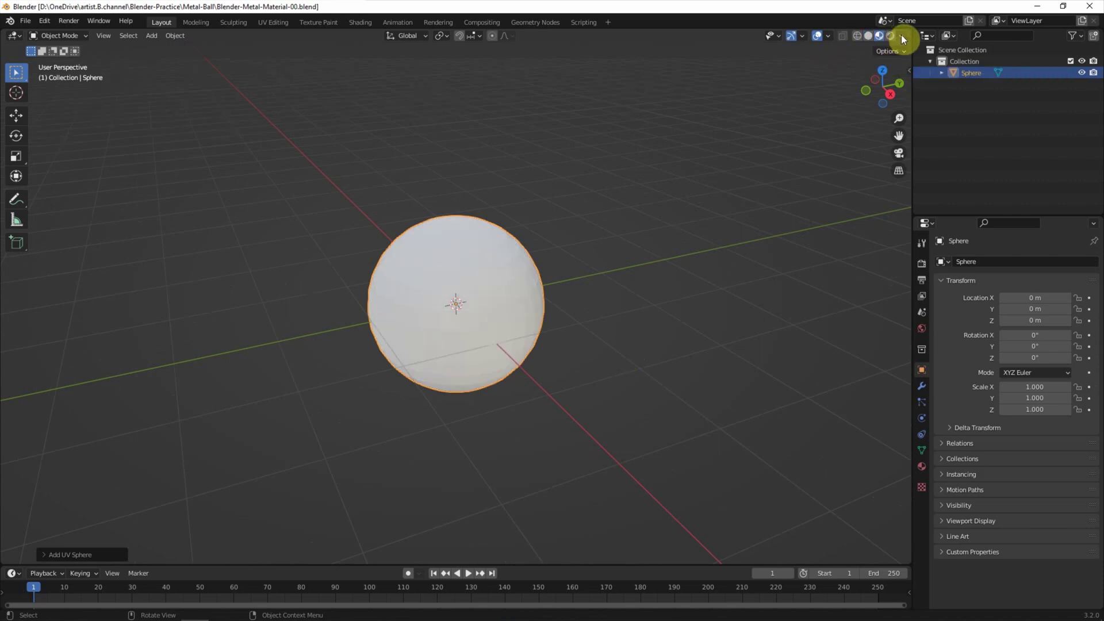
left_click(901, 38)
left_click_drag(874, 185, 920, 185)
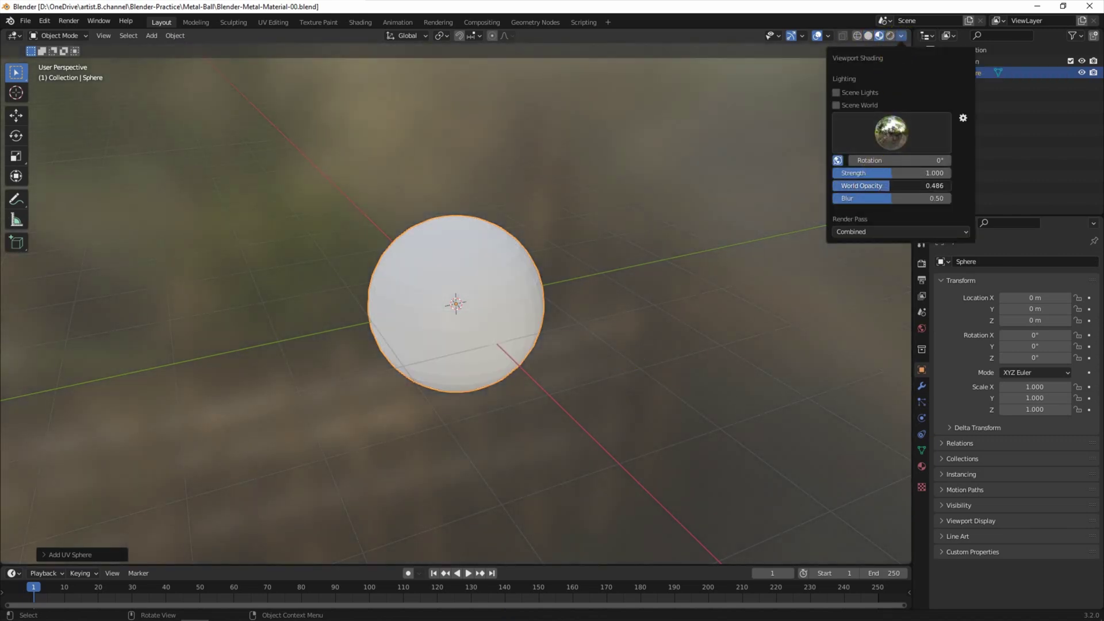
left_click(728, 211)
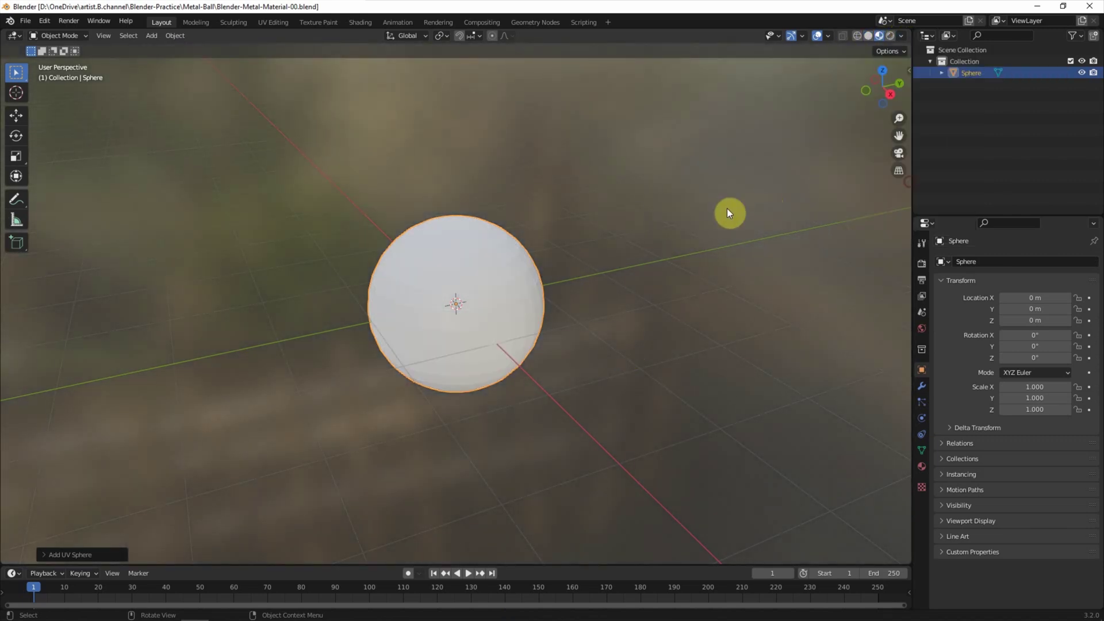
left_click(922, 469)
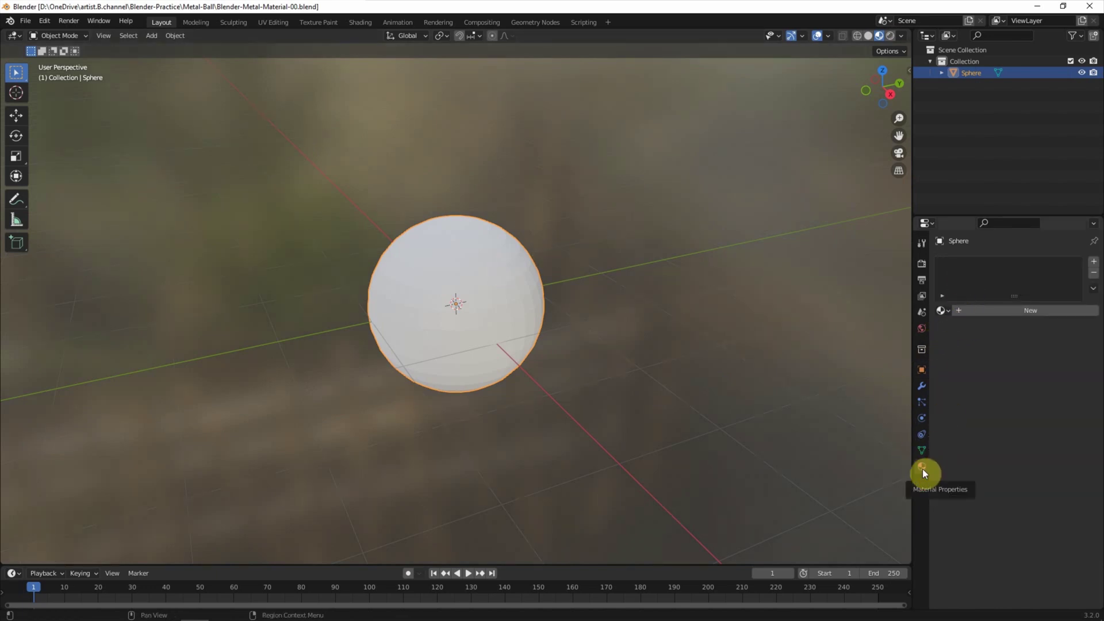
left_click(104, 35)
mouse_move(162, 280)
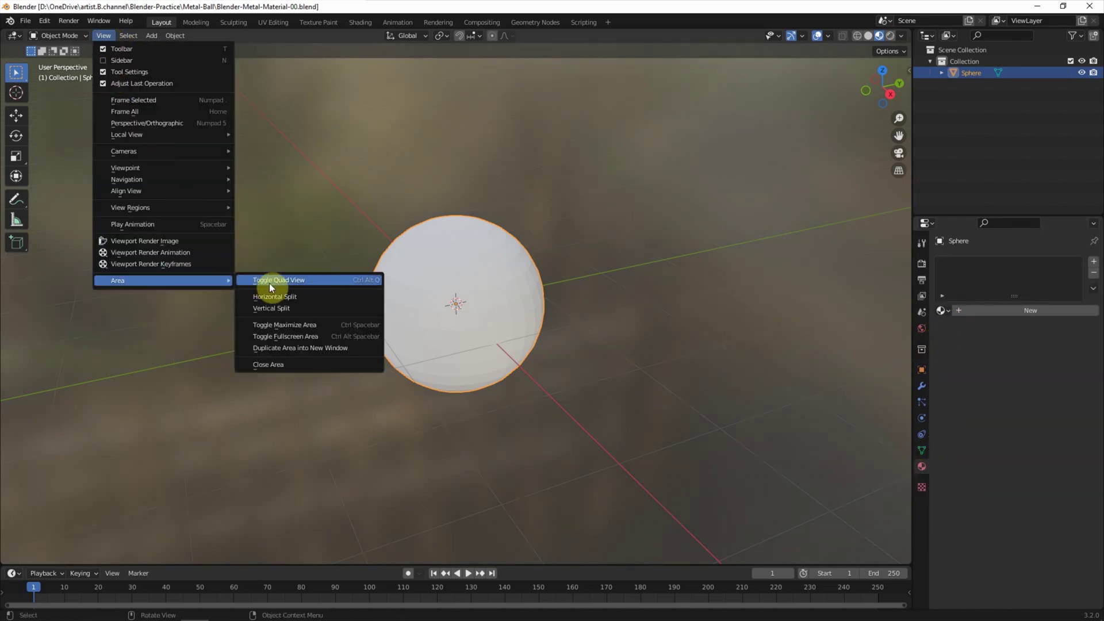
Step: Split the view vertically into a widened Shader Editor on the right with its sidebar hidden
left_click(297, 308)
left_click(604, 315)
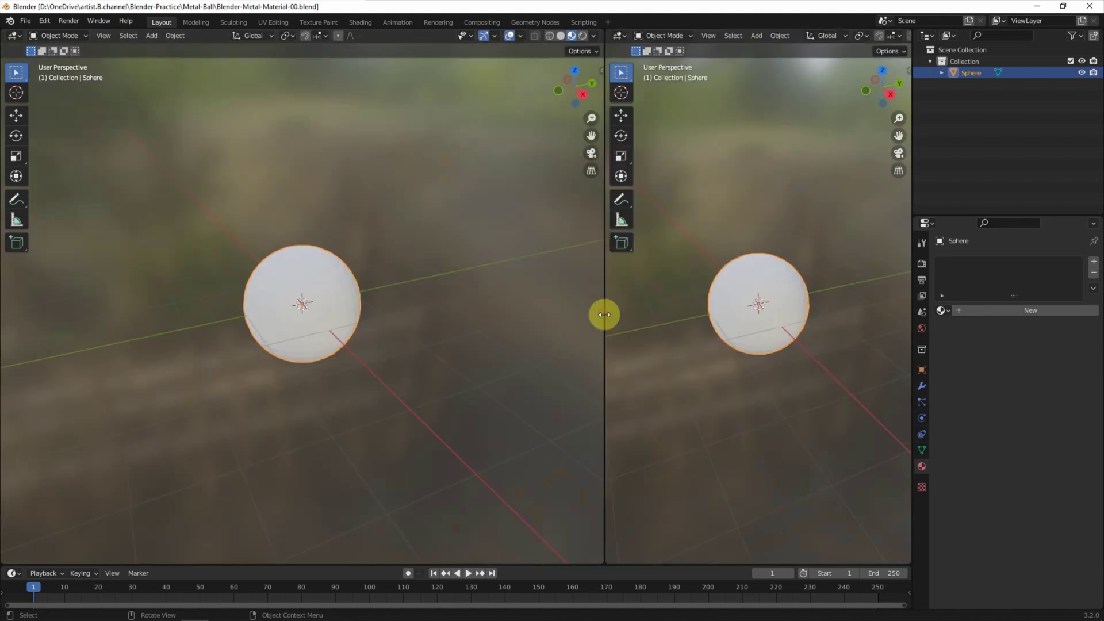
left_click(621, 35)
left_click(639, 145)
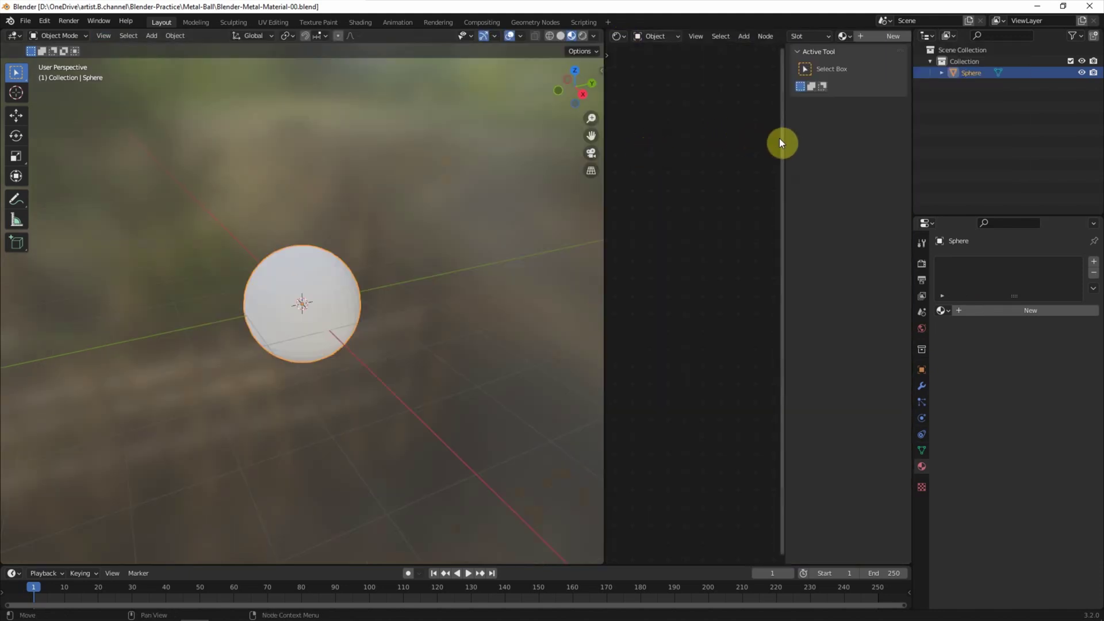
left_click_drag(782, 141, 930, 151)
left_click_drag(604, 207, 468, 205)
Step: Create a new material and frame its Principled BSDF and Material Output nodes
scroll(246, 302, "up", 4)
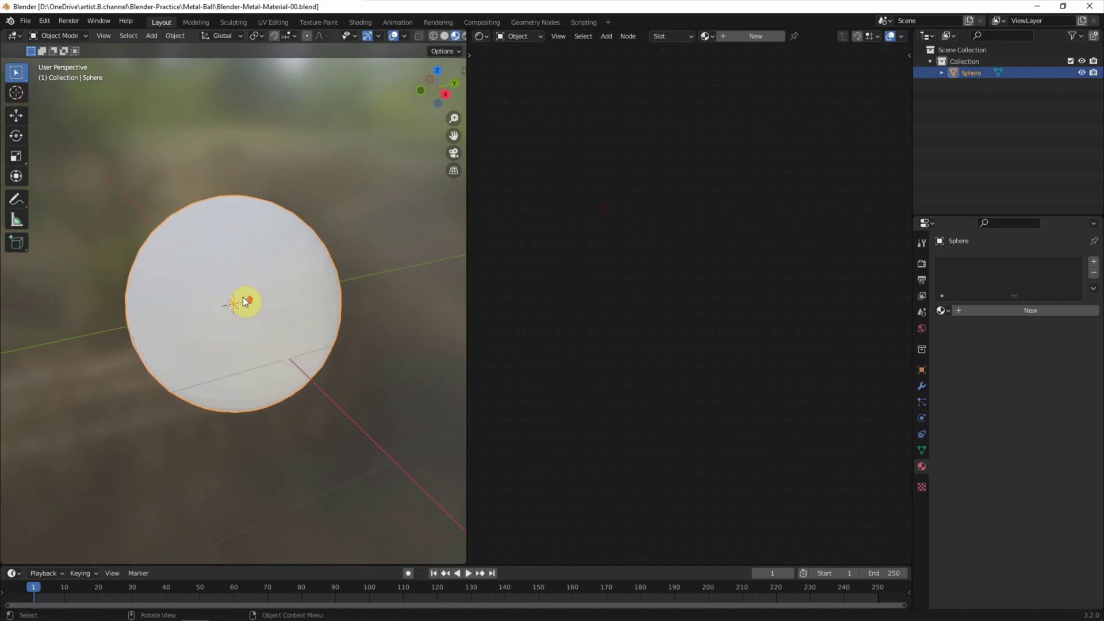
left_click(759, 37)
key("Home")
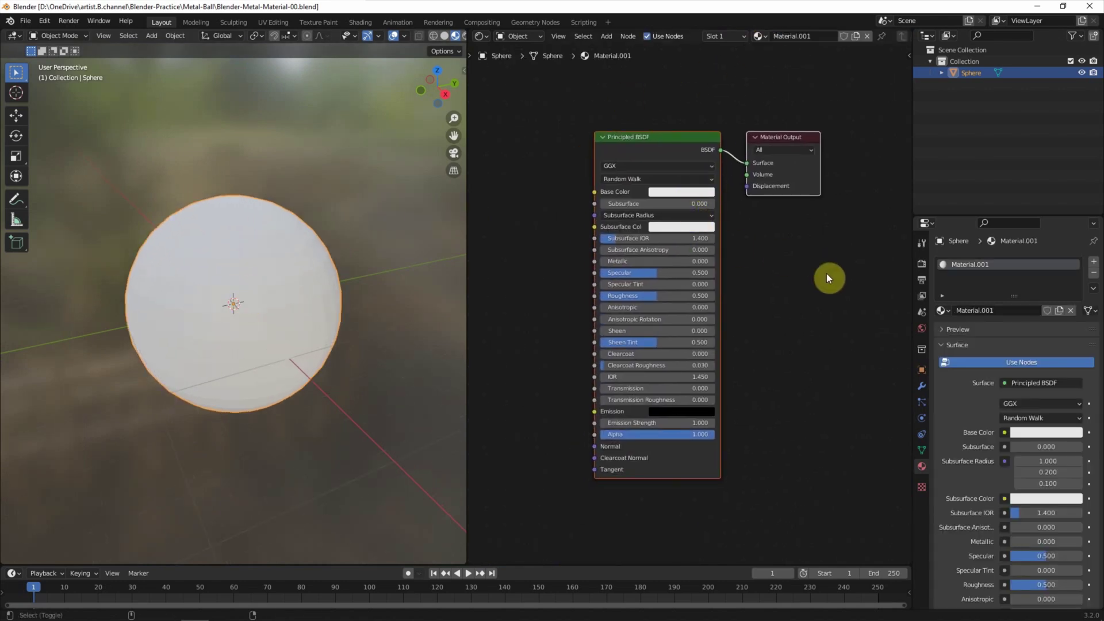
Step: Name the material Gold-Metal with base colour E7A750, Metallic 1 and Roughness 0.05
left_click(785, 36)
type("Gold-Metal")
key("Return")
left_click(673, 192)
type("E7A75")
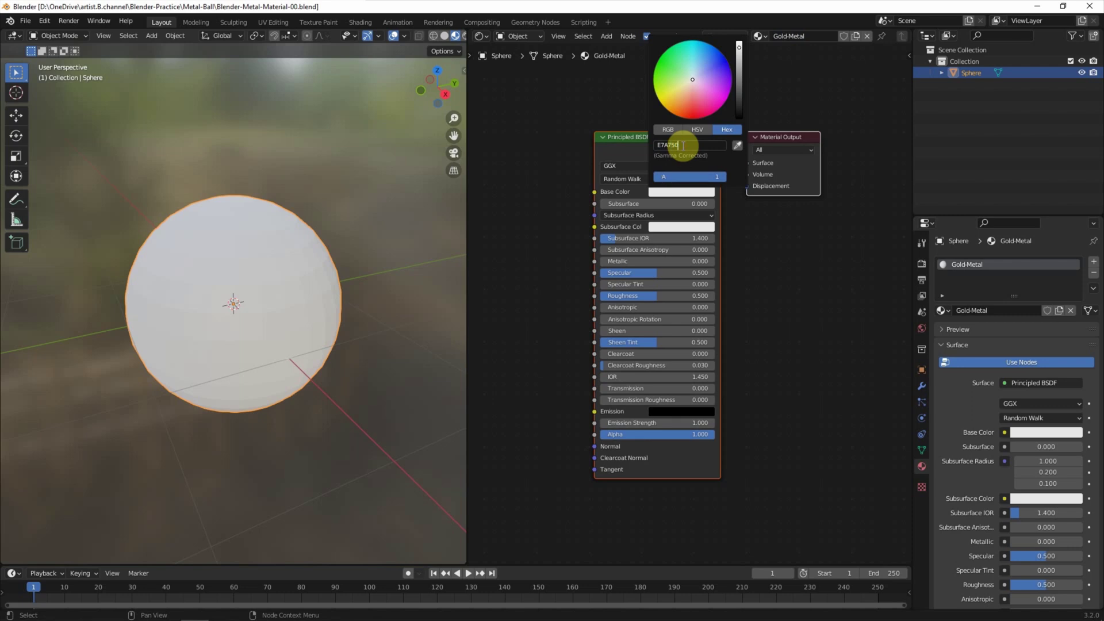
key("Return")
left_click_drag(627, 261, 660, 262)
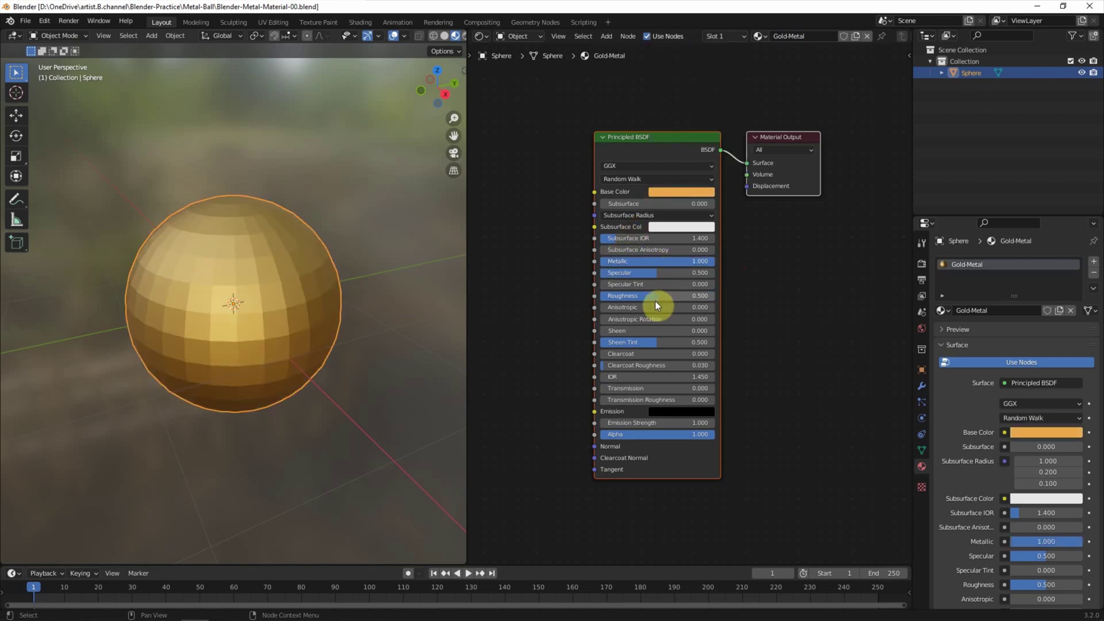
left_click_drag(654, 299, 630, 295)
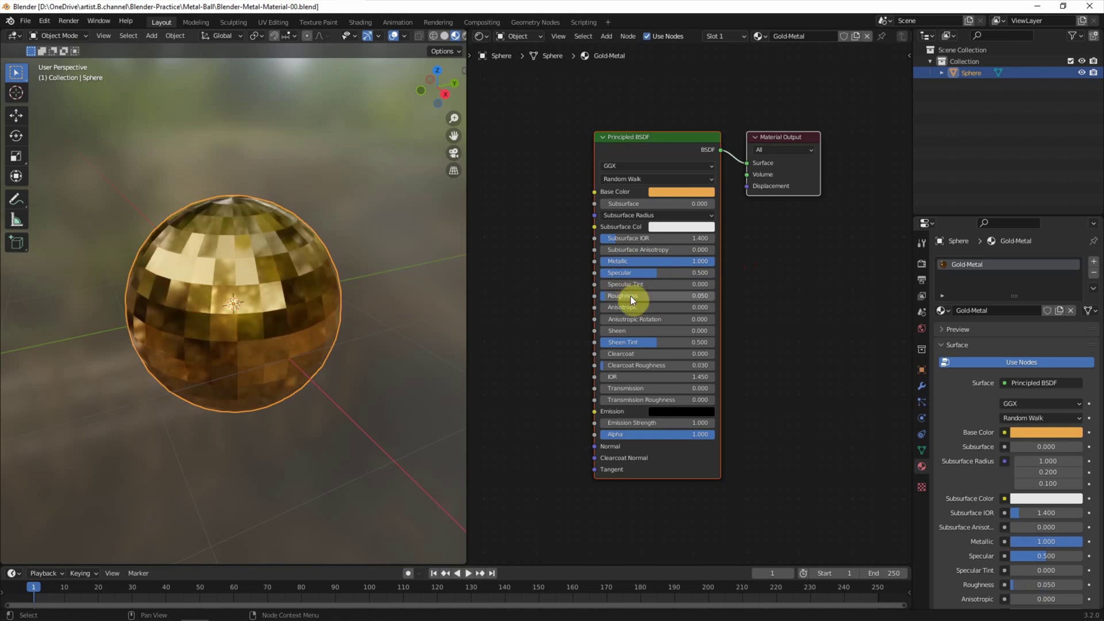
Step: Shade the sphere smooth and raise the Gold-Metal roughness to 0.300
left_click(172, 37)
left_click(242, 277)
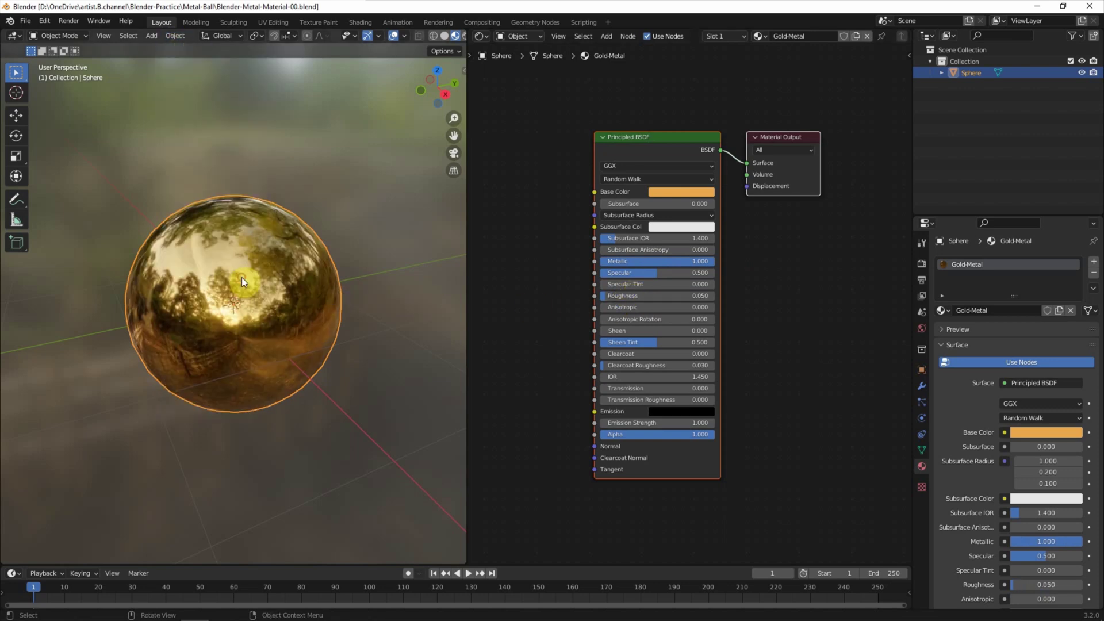
left_click_drag(601, 295, 622, 296)
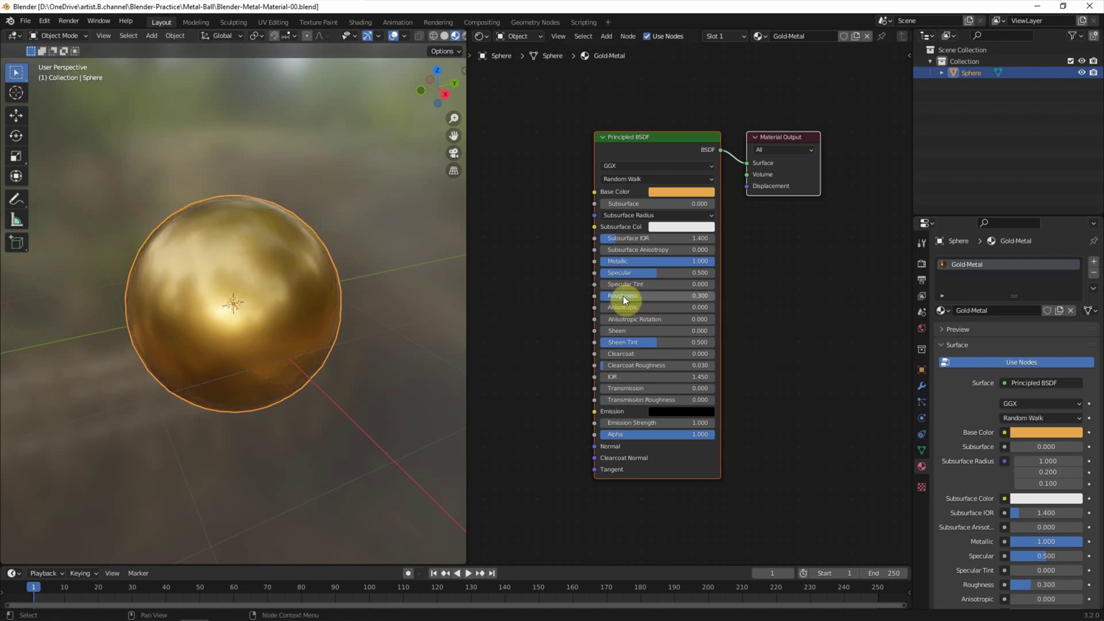
double_click(978, 74)
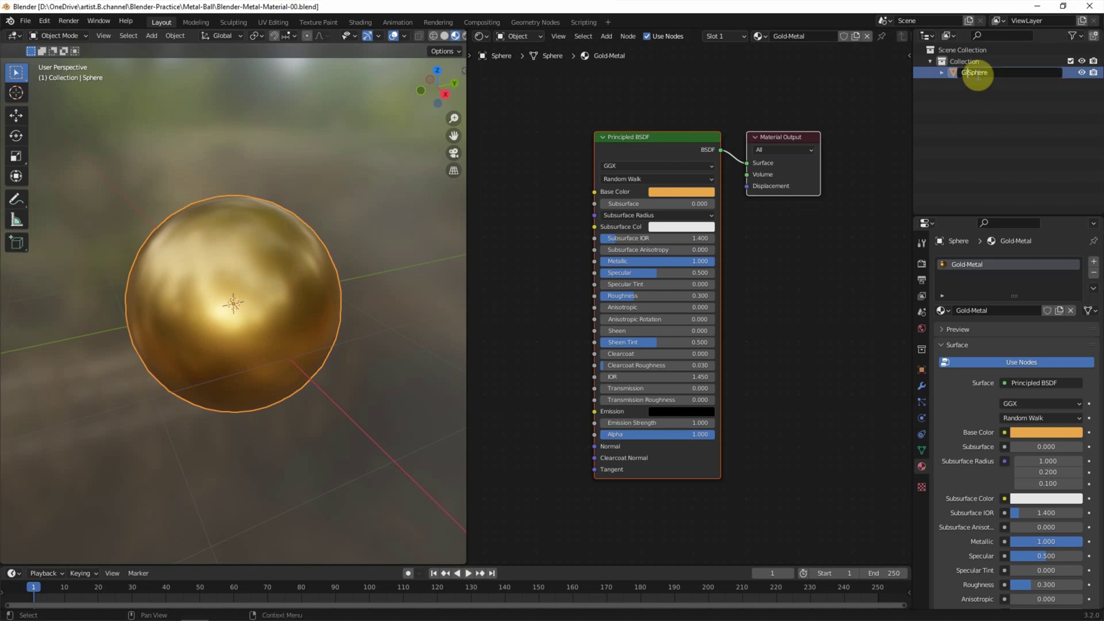
Step: Name the sphere Gold-Sphere and paste a duplicate of it
type("d-")
key("Return")
key("ctrl+c")
key("ctrl+v")
Step: Rename the duplicate Silver-Sphere and move it left toward the camera
double_click(983, 84)
key("BackSpace")
key("BackSpace")
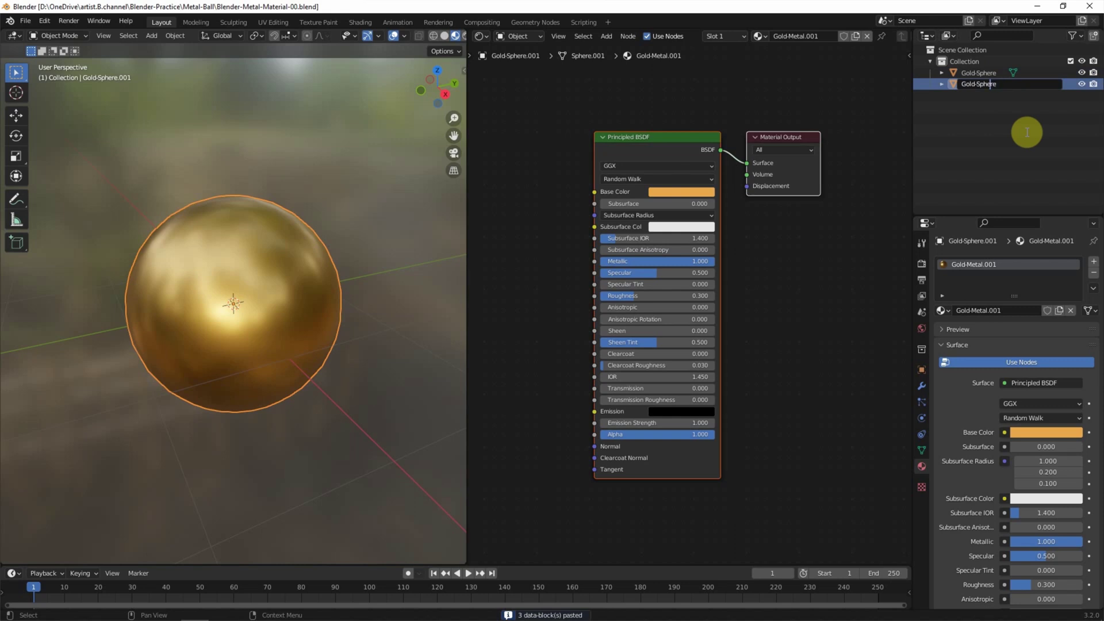
key("Left")
key("Left")
key("Left")
type("ilver-")
key("Return")
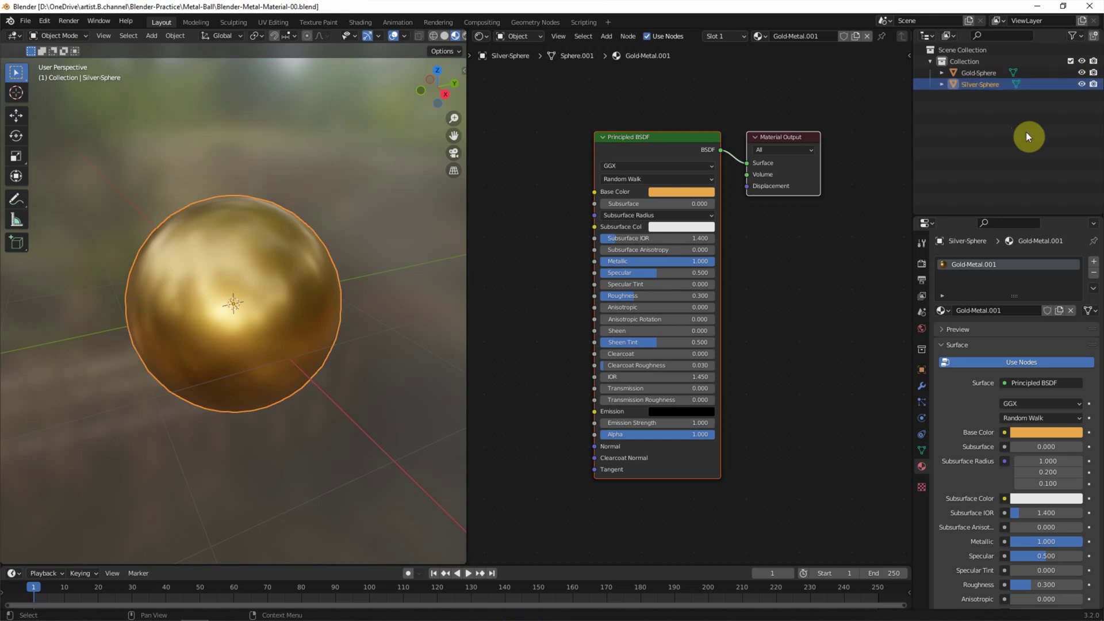
left_click(18, 118)
left_click_drag(316, 295, 111, 308)
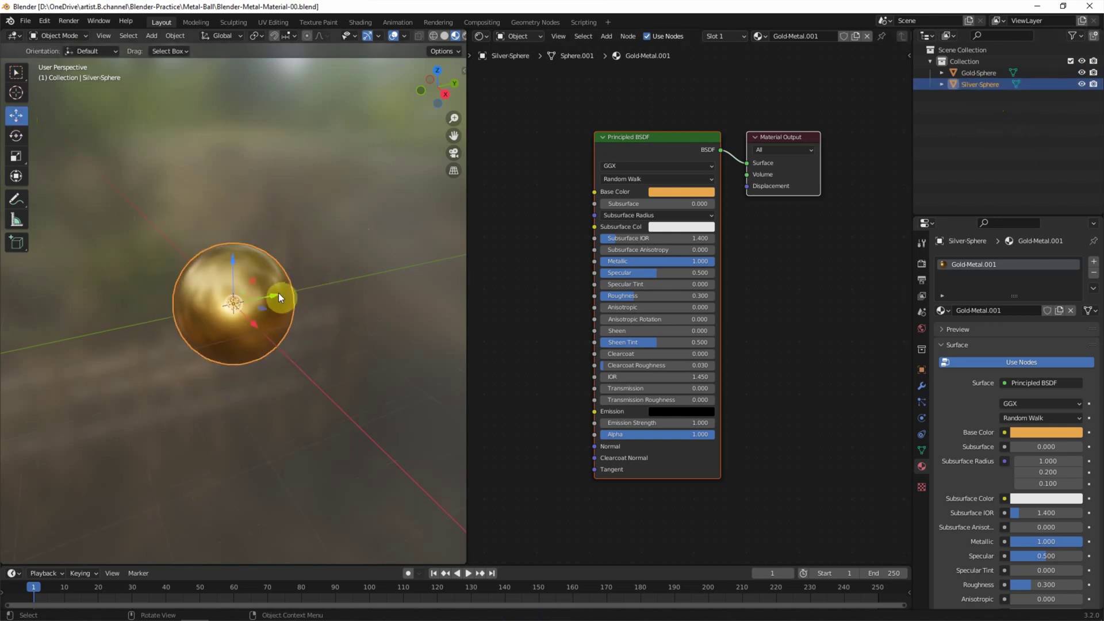
key("KP_Decimal")
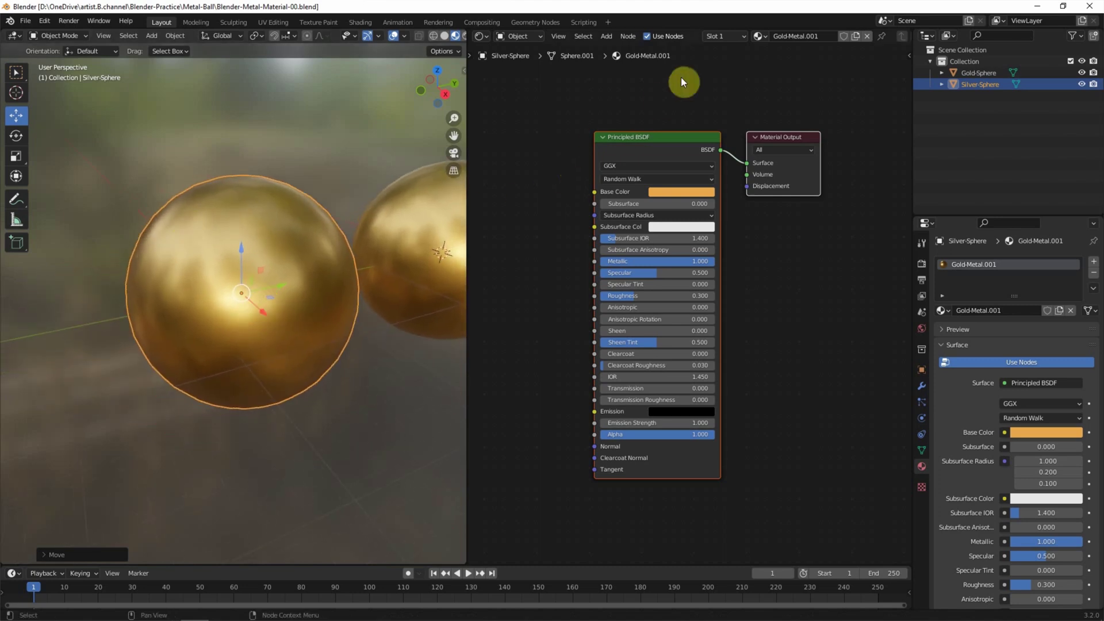
Step: Give Silver-Sphere its own Silver-Metal material with base colour B3B6BC
left_click(857, 35)
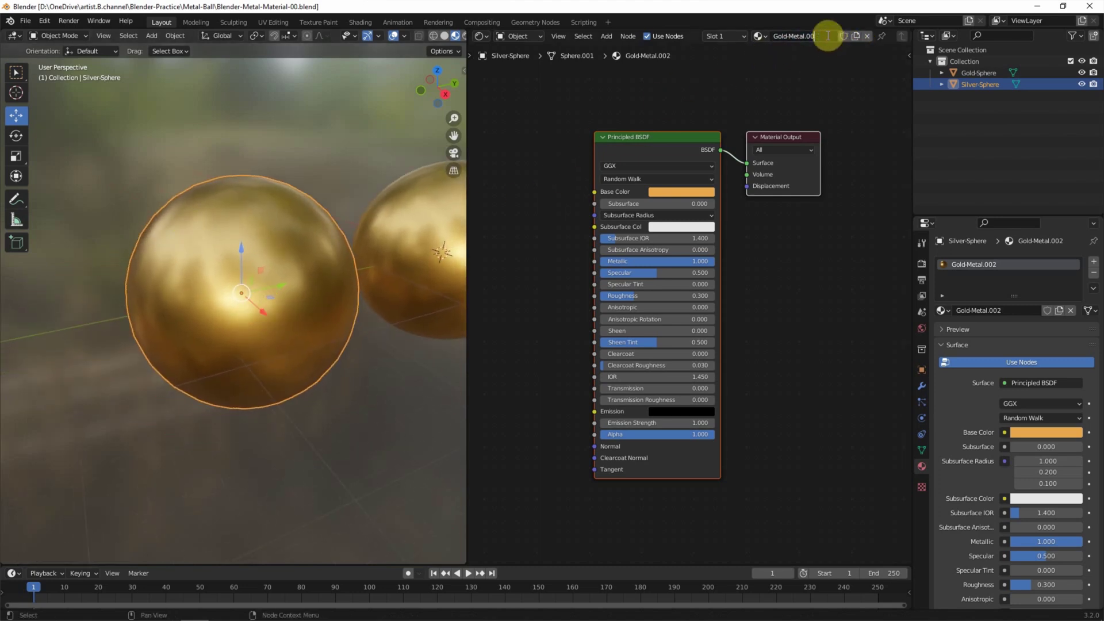
type("Silver")
key("Return")
left_click(689, 190)
left_click(709, 145)
type("B3B6B6")
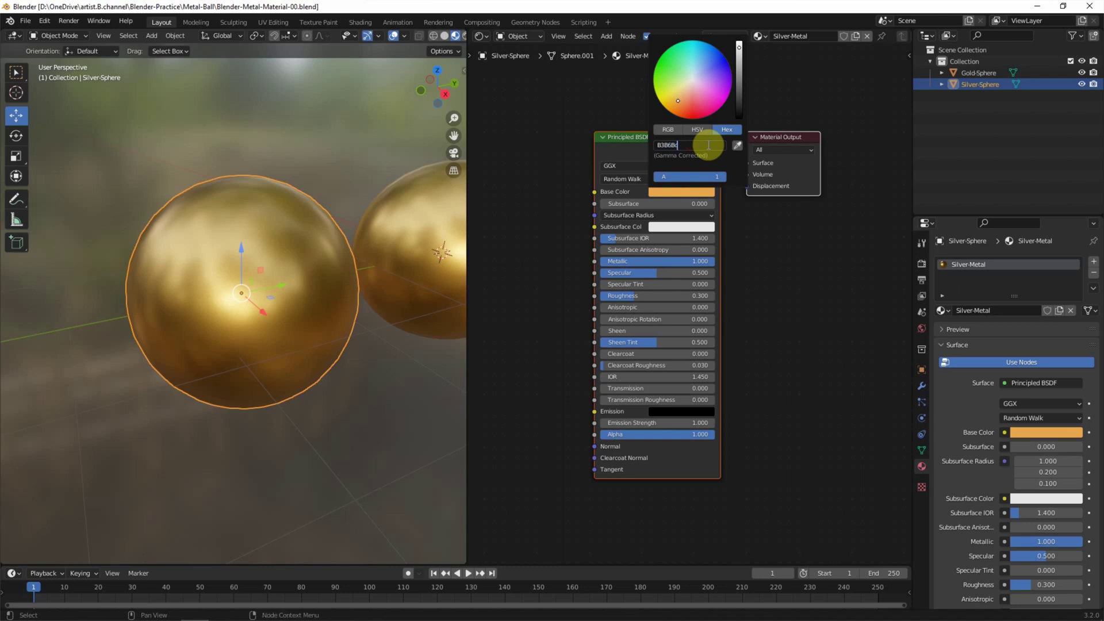
key("Return")
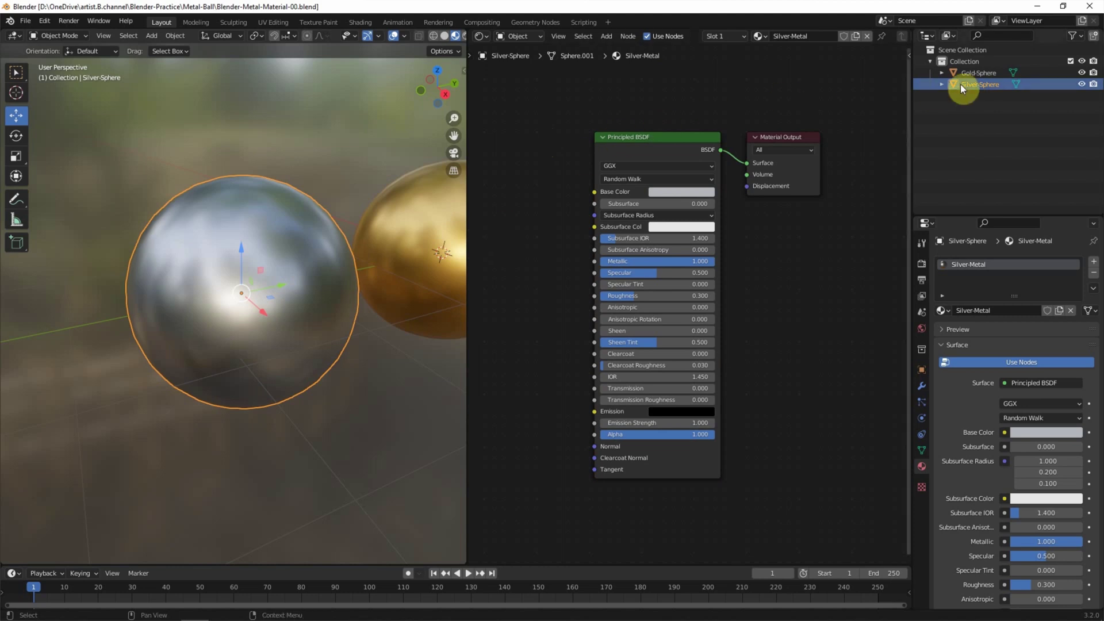
key("ctrl+c")
key("ctrl+v")
Step: Rename the third sphere Copper-Sphere and move it along X to the right of the gold sphere
double_click(979, 96)
key("End")
key("BackSpace")
key("BackSpace")
key("BackSpace")
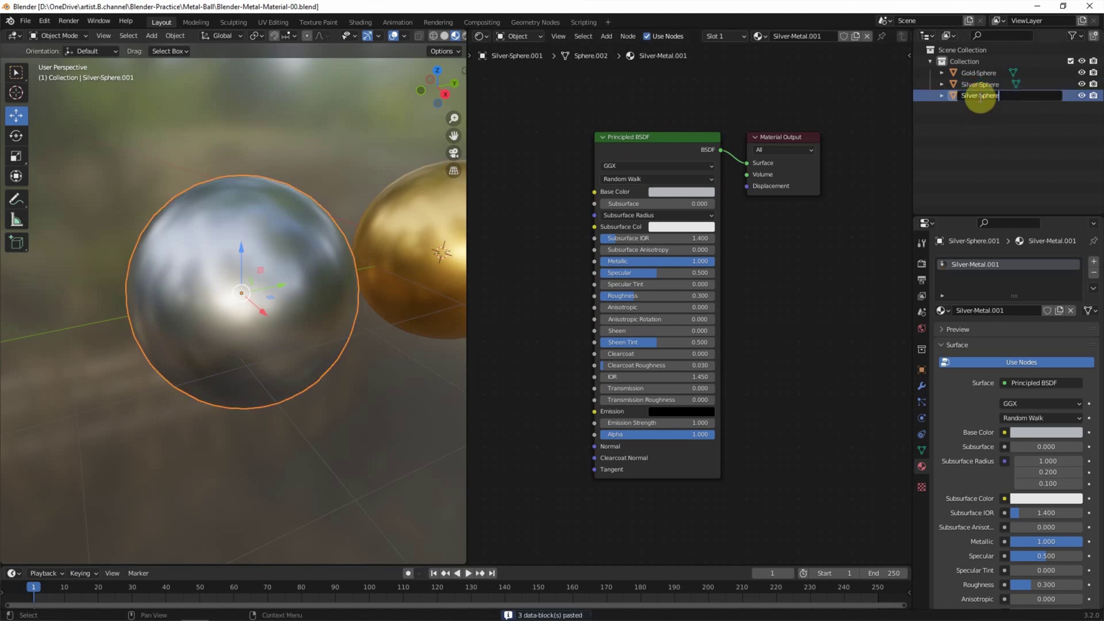
key("Left")
key("Left")
key("Left")
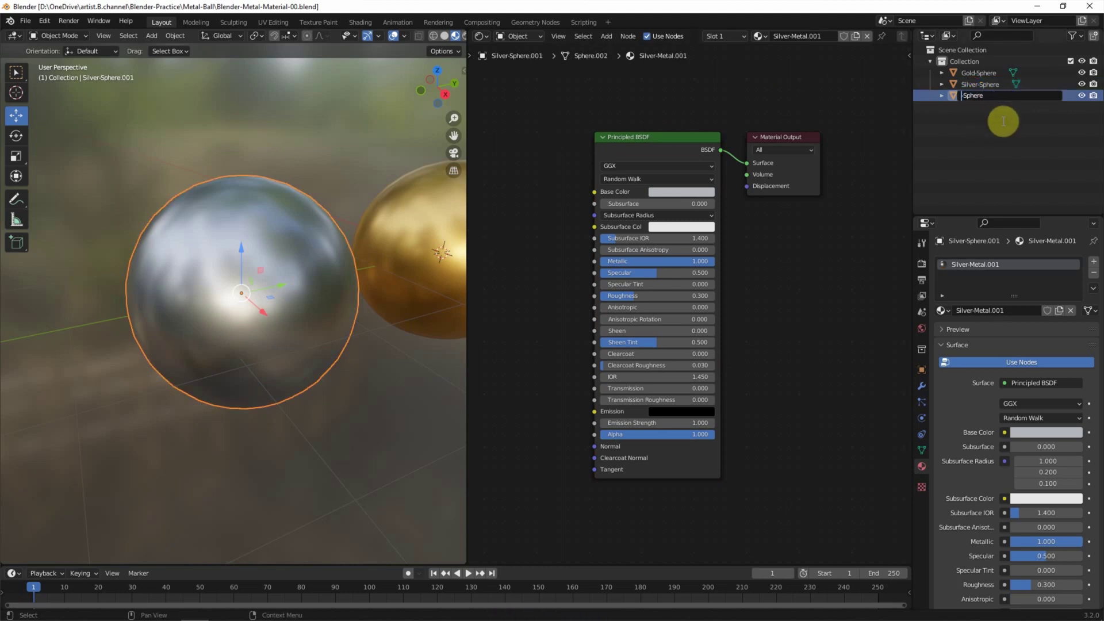
type("Copper-")
key("Return")
scroll(291, 264, "down", 2)
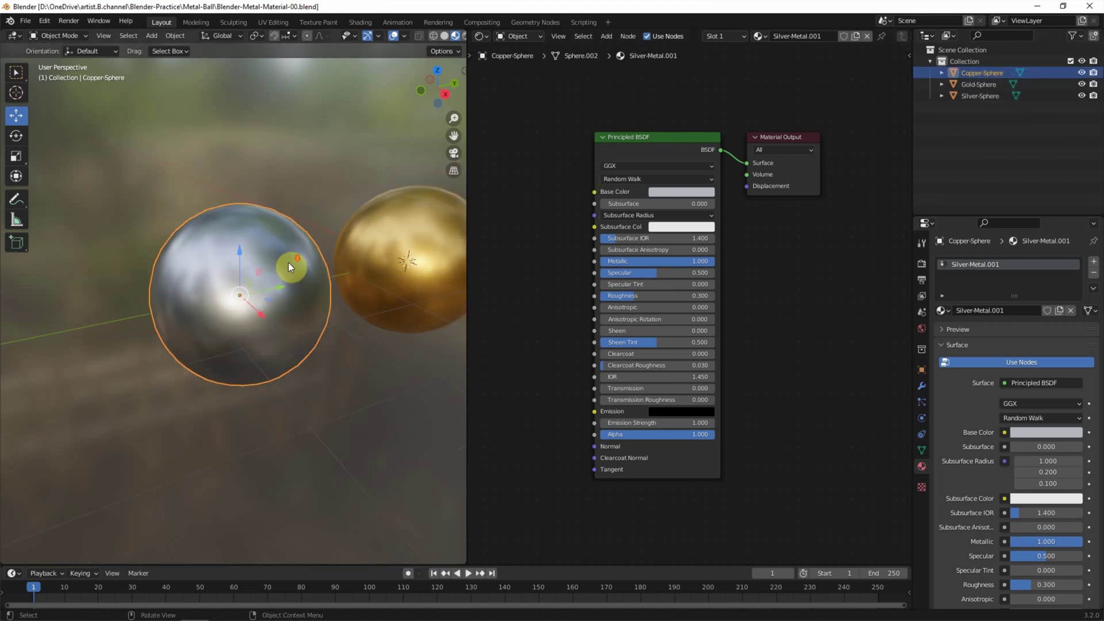
middle_click_drag(291, 264, 138, 266, "shift")
key("g")
left_click(426, 253)
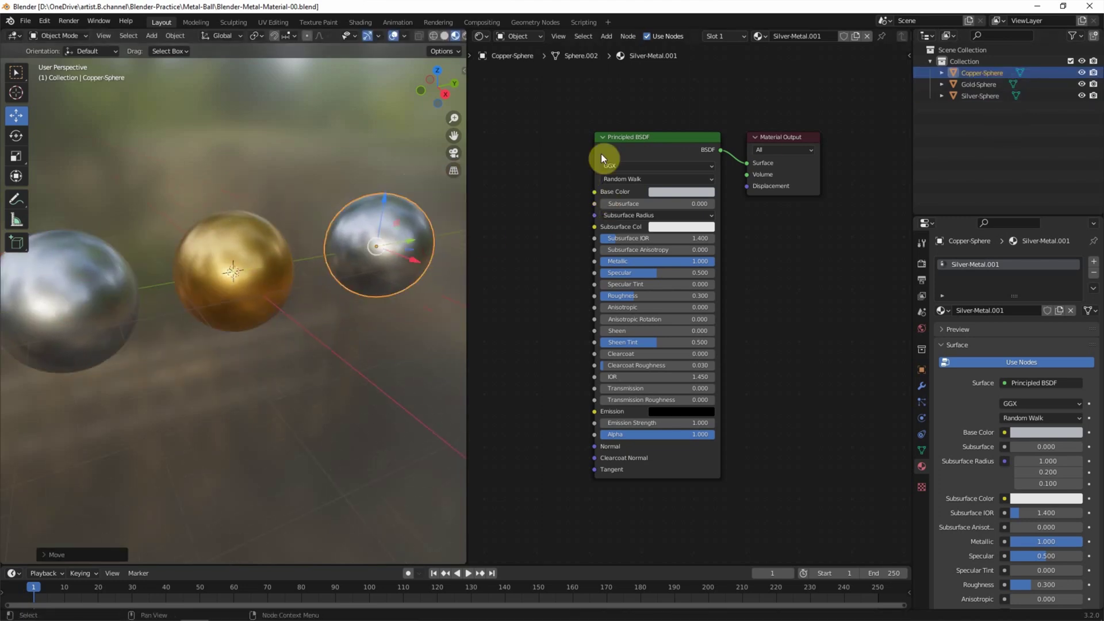
Step: Give Copper-Sphere its own Copper-Metal material with copper-orange base colour E77850
left_click(849, 37)
double_click(823, 37)
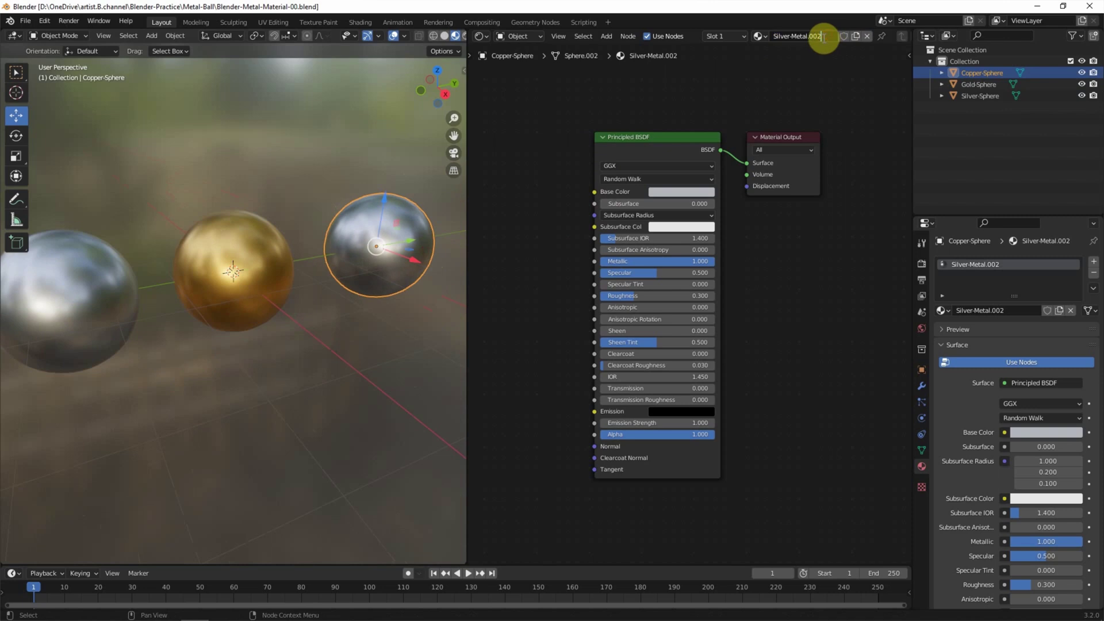
type("pper")
key("Return")
left_click(678, 192)
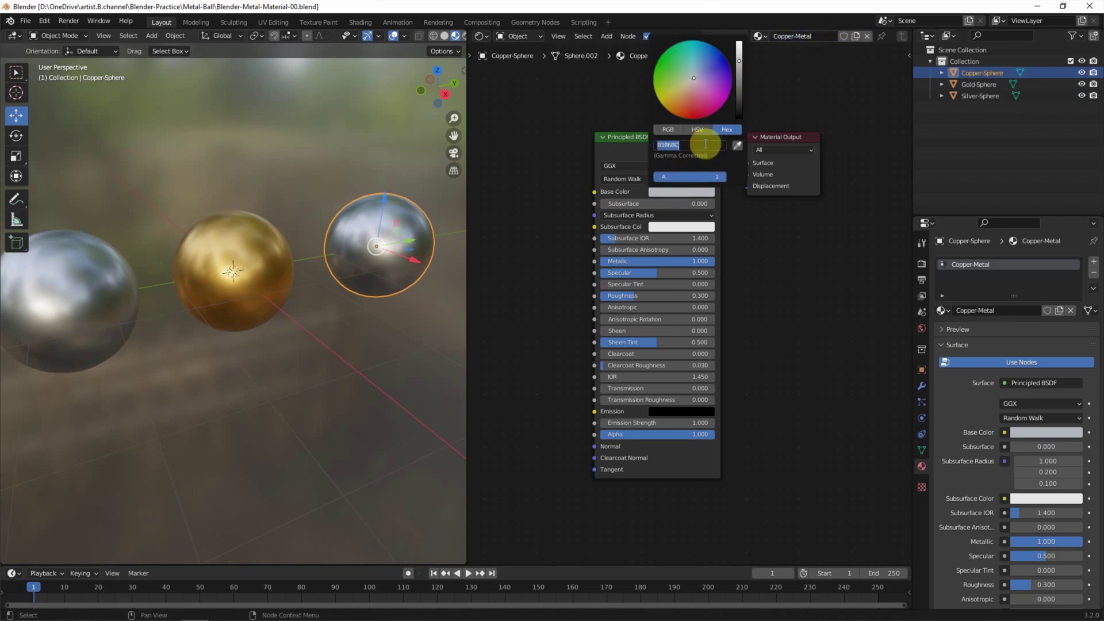
type("A55")
key("Return")
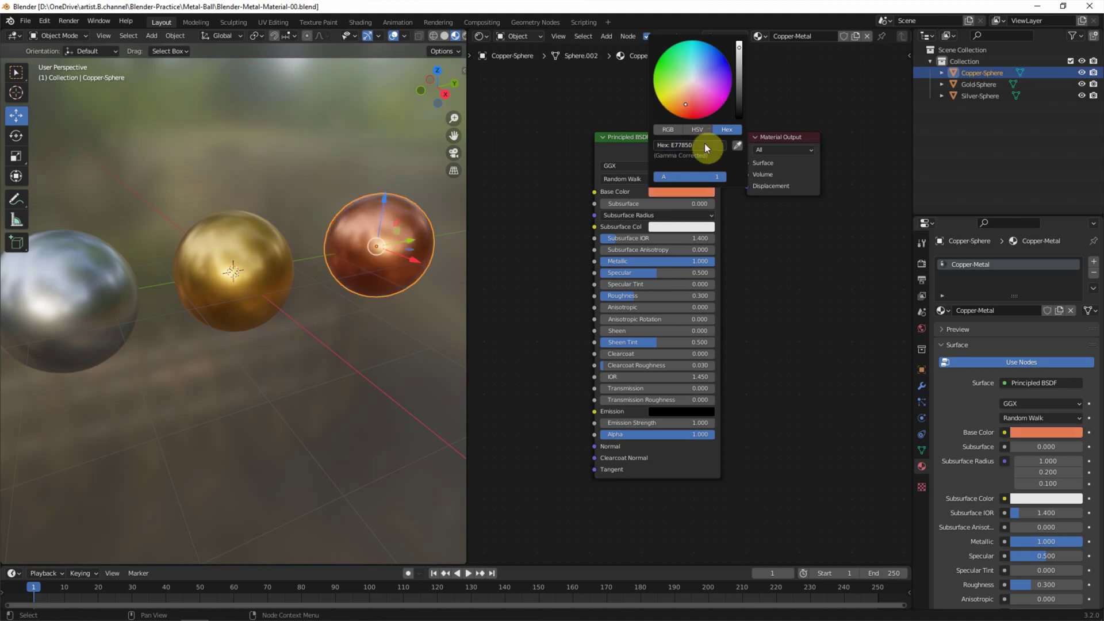
key("w")
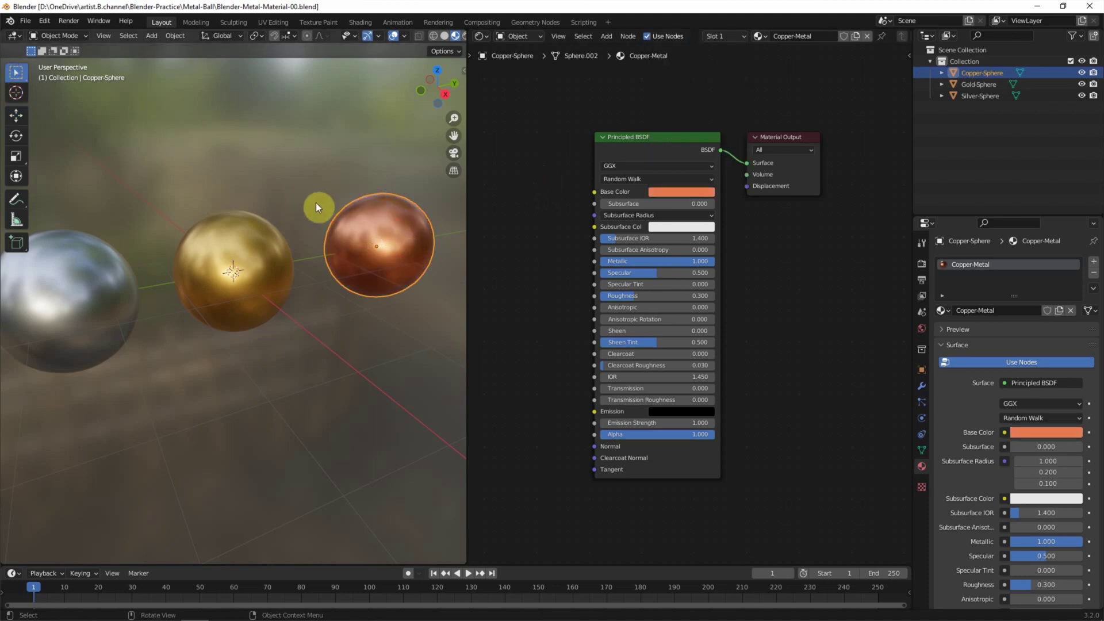
scroll(305, 201, "down", 2)
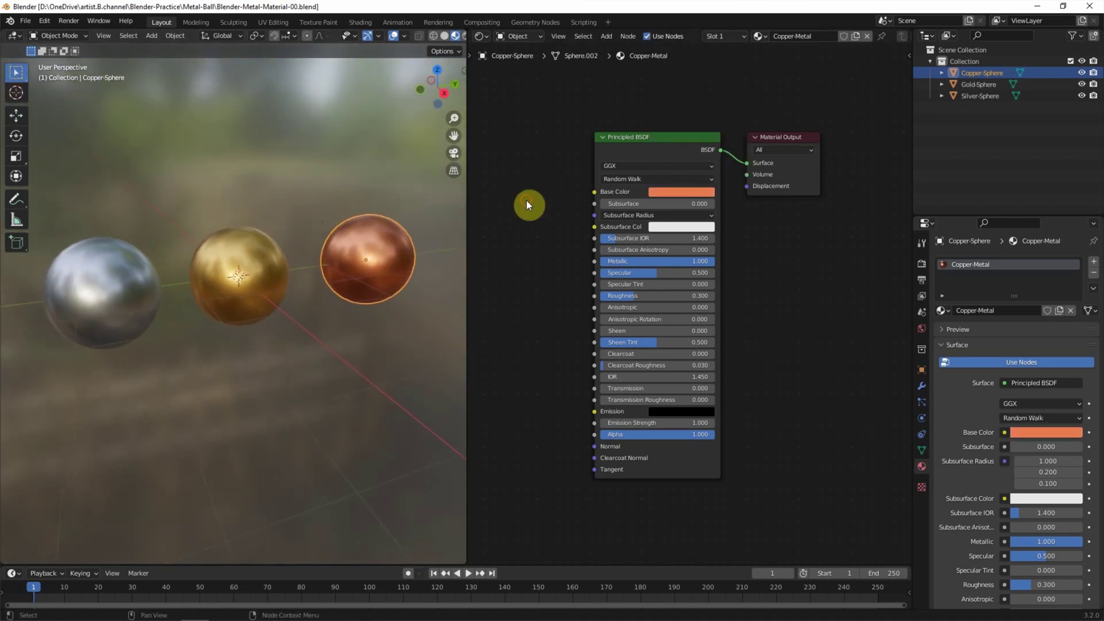
Step: Turn the Shader Editor into a second 3D view in solid shading, seen orthographically from the right
left_click(481, 36)
left_click(509, 68)
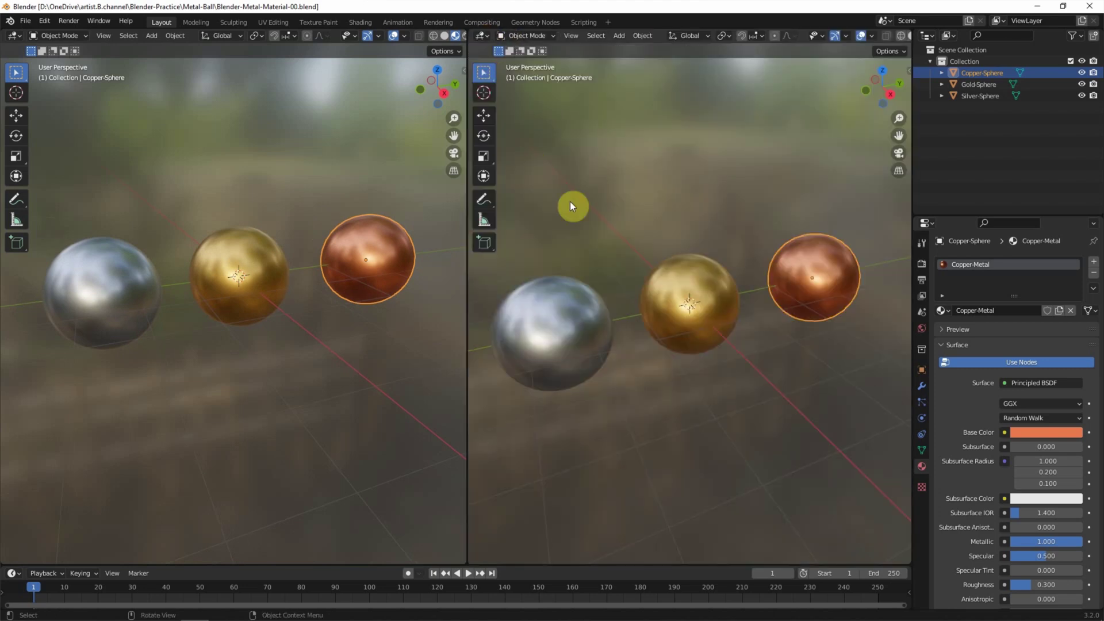
left_click(894, 38)
left_click(886, 92)
Step: Slide the silver sphere into line along Y and raise all three spheres upward
left_click(613, 302)
left_click(478, 108)
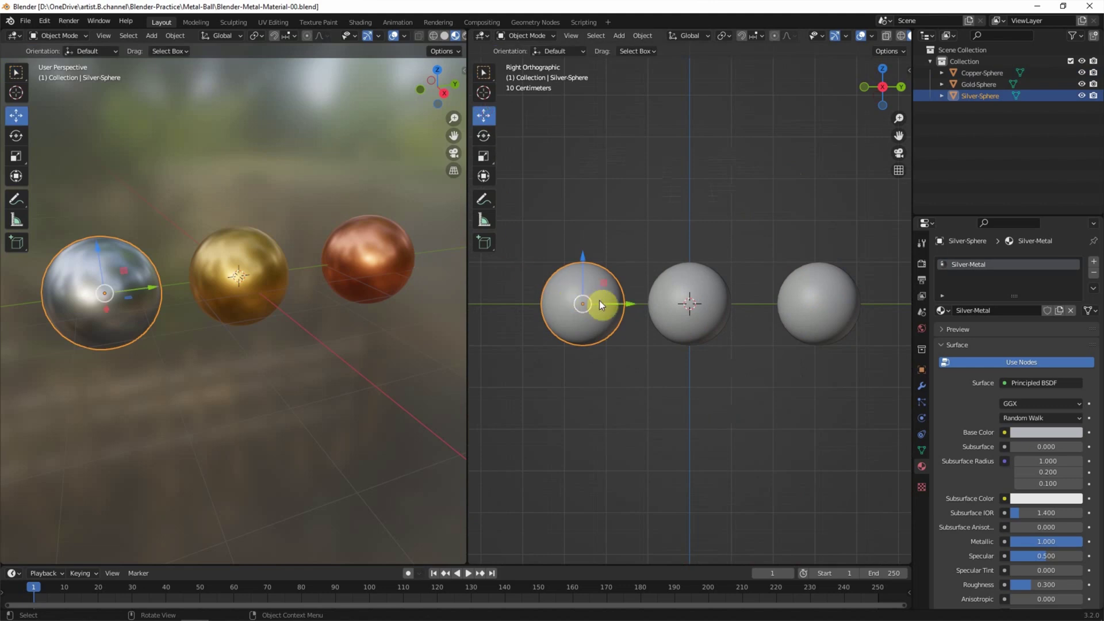
left_click_drag(594, 300, 573, 300)
left_click(839, 305)
left_click(690, 303, "shift")
left_click(563, 304, "shift")
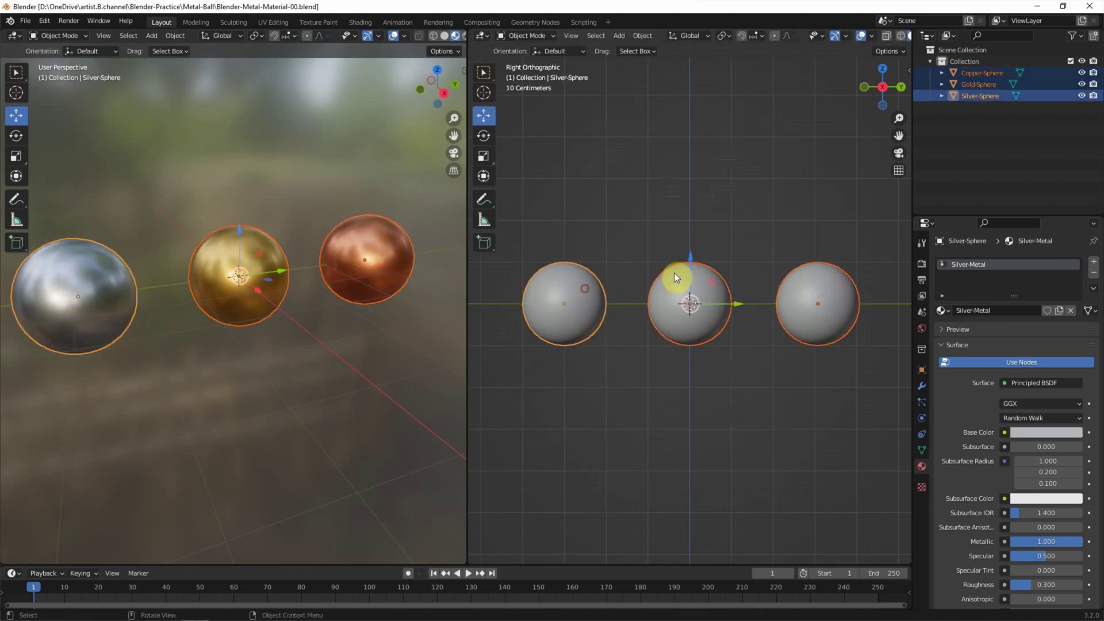
left_click_drag(690, 256, 695, 170)
mouse_move(328, 288)
middle_mouse_down()
mouse_move(278, 295)
mouse_move(304, 398)
middle_mouse_up()
mouse_move(678, 358)
middle_mouse_down()
mouse_move(702, 404)
mouse_move(656, 343)
middle_mouse_up()
Step: Add a large floor plane under the spheres and enter Edit Mode on it
left_click(616, 35)
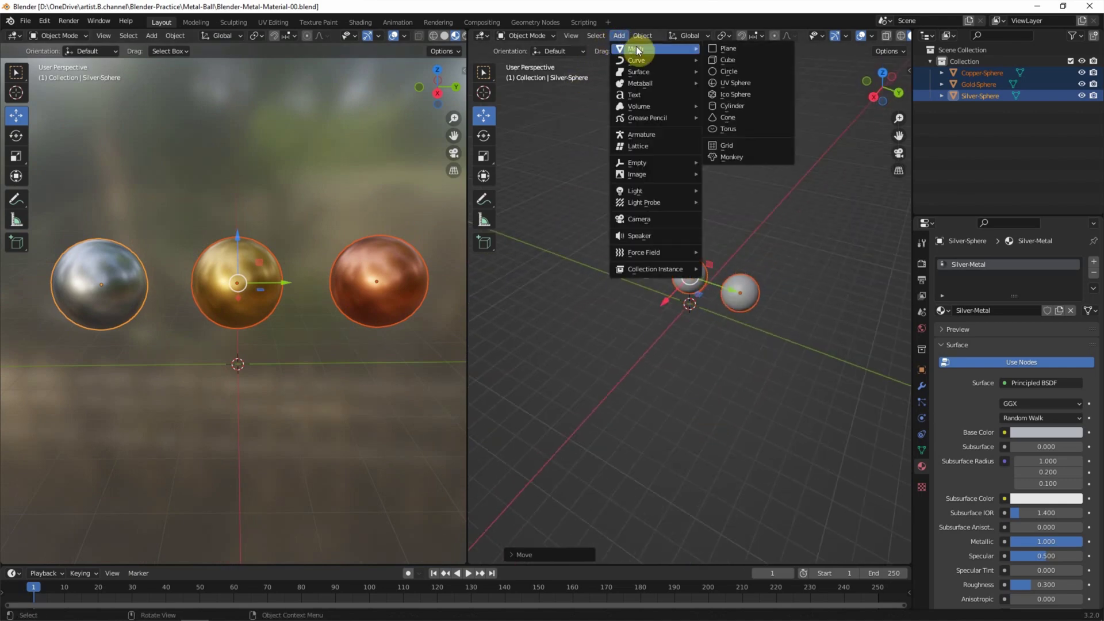
left_click(750, 48)
type("g")
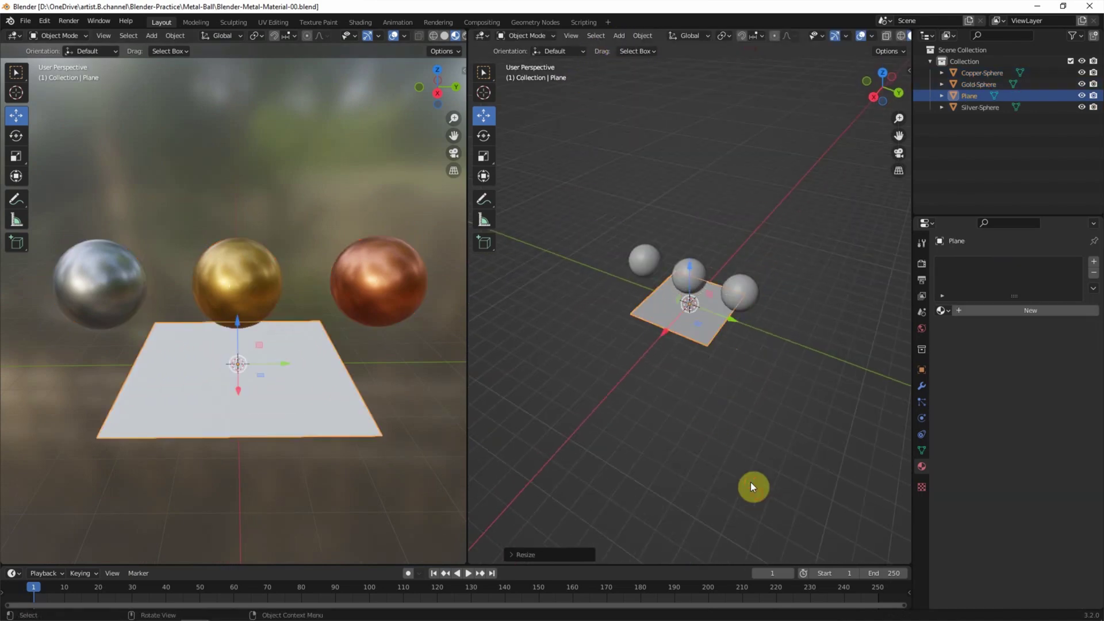
type("10")
key("Return")
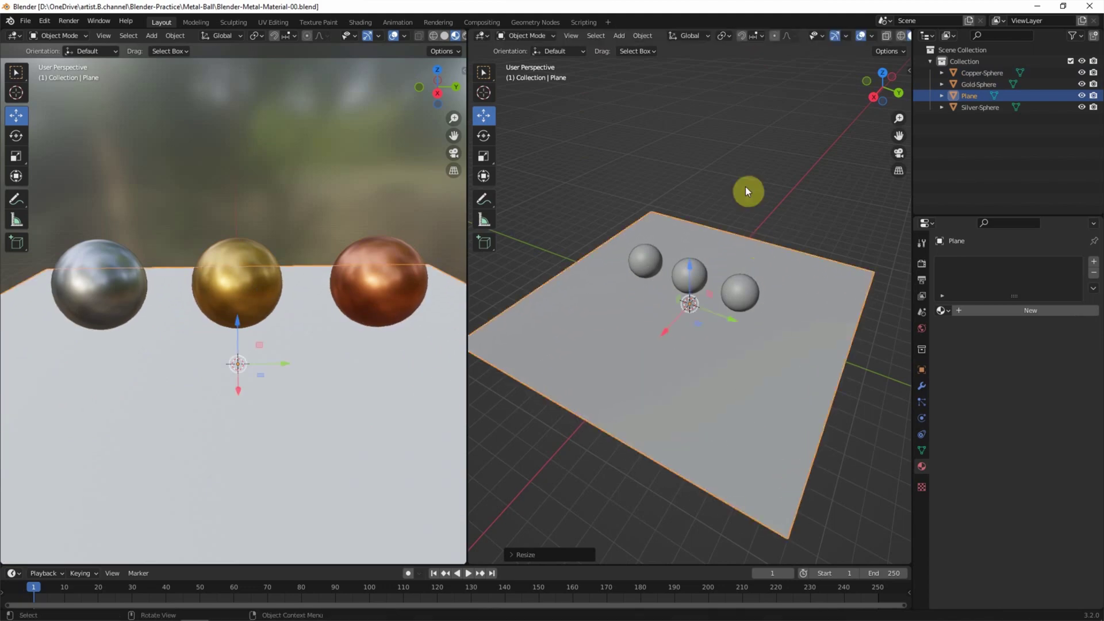
left_click(545, 36)
left_click(546, 74)
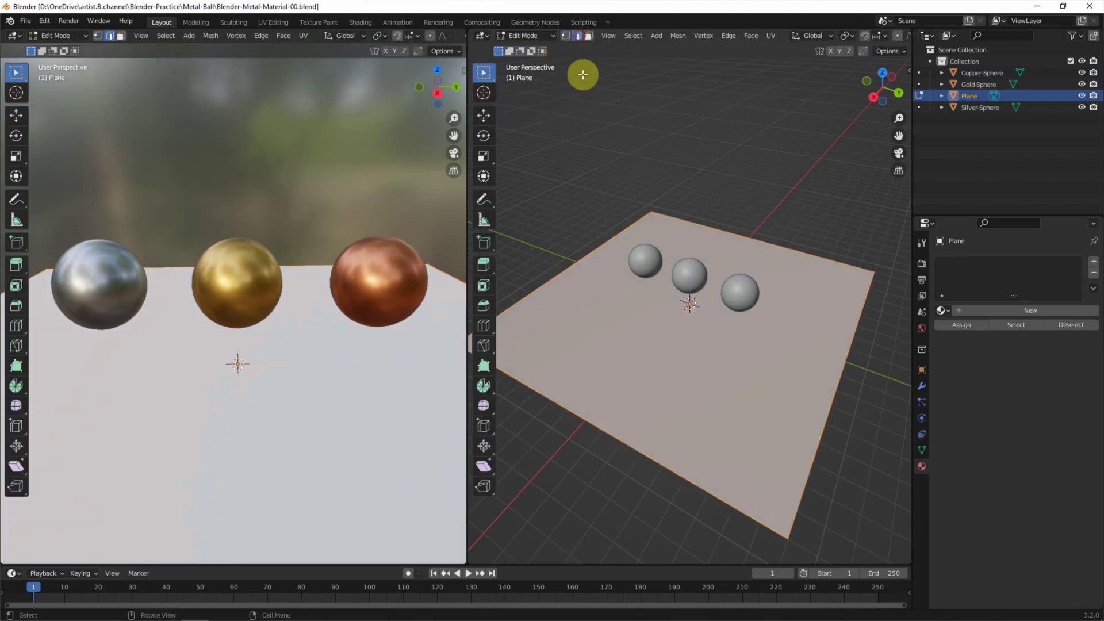
Step: Extrude the plane's back edge up along Z and bevel the floor–wall edge with 3 segments
right_click(778, 213)
left_click(778, 214)
key("z")
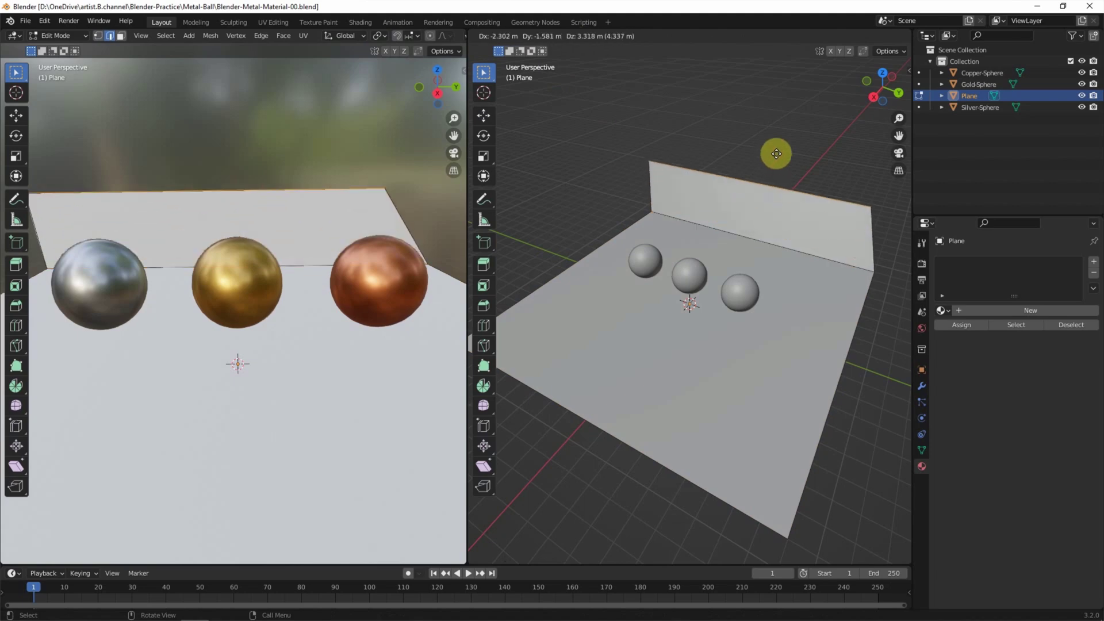
left_click(776, 62)
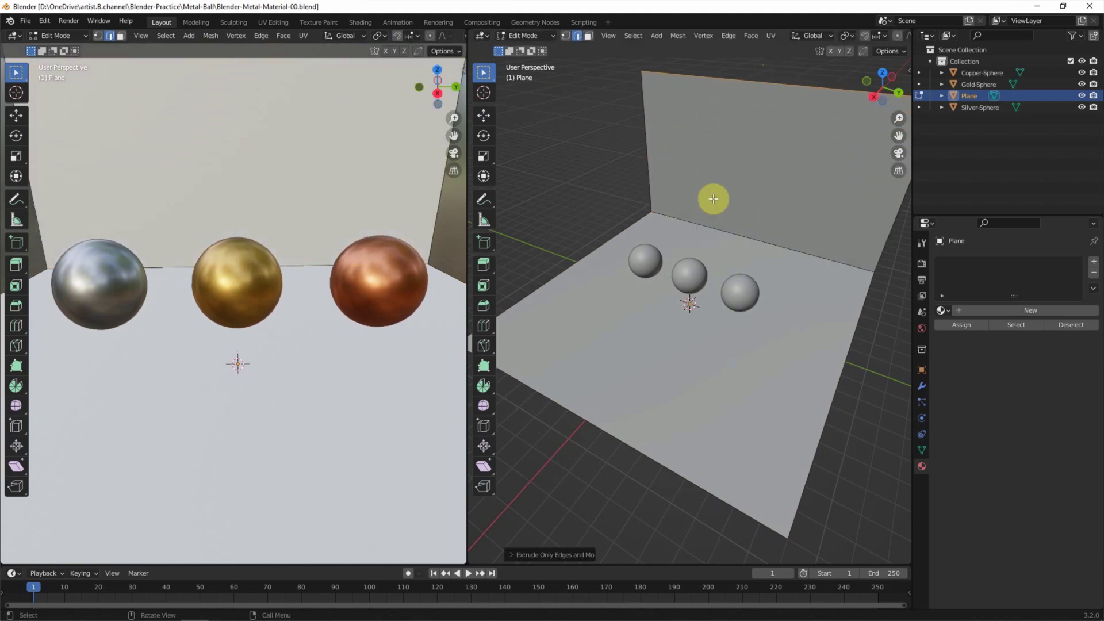
key("ctrl+b")
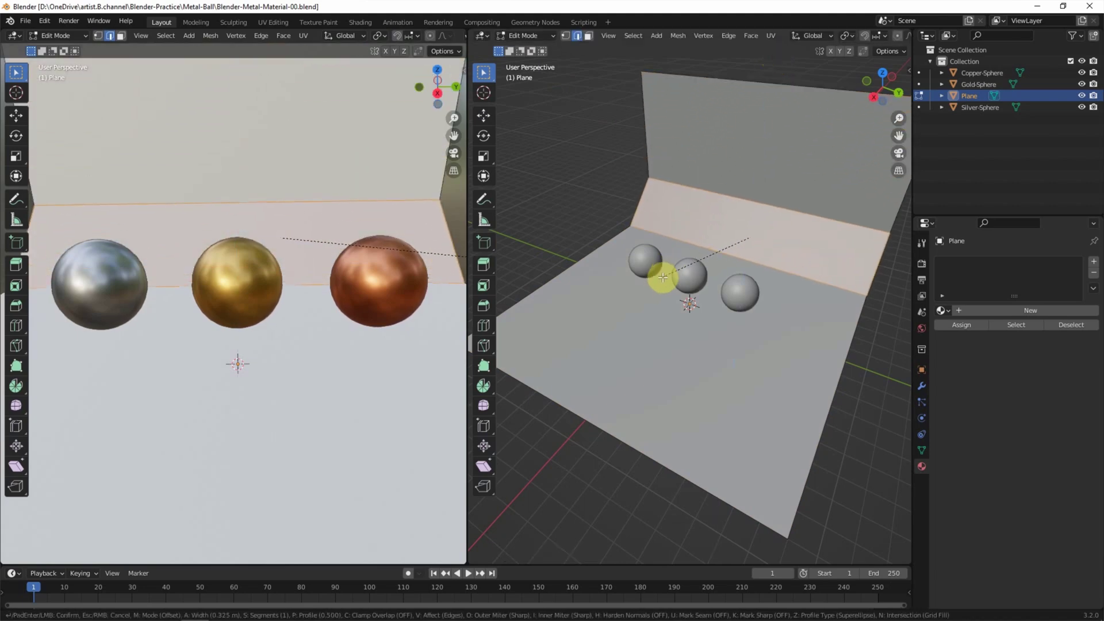
left_click(658, 287)
left_click(510, 556)
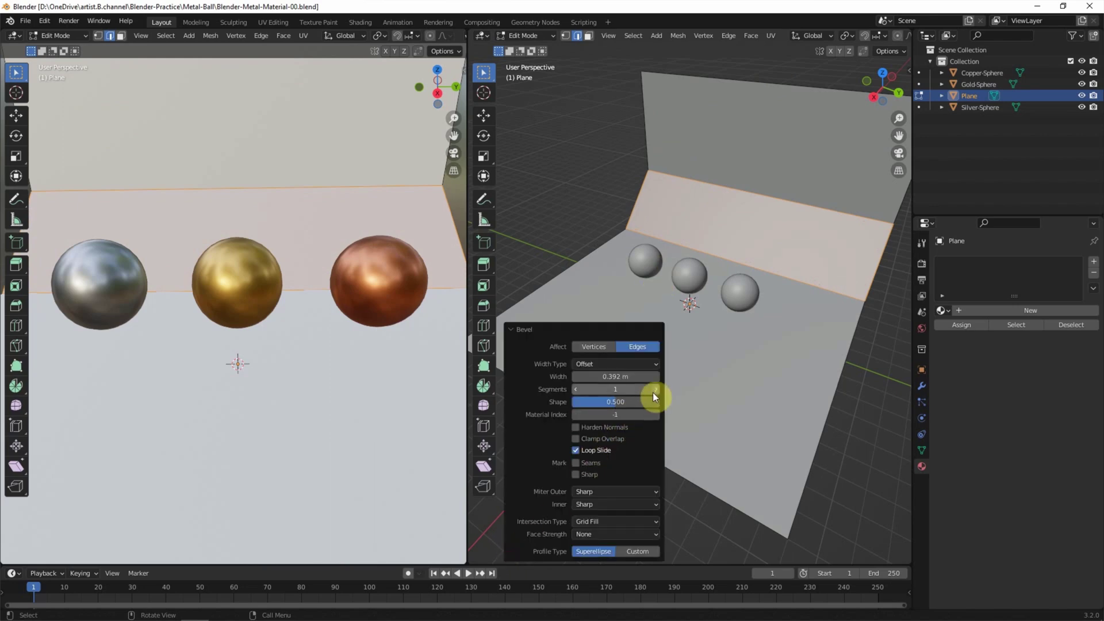
left_click_drag(647, 391, 690, 391)
Step: Back in Object Mode, shade the backdrop smooth and stretch it 1.425 along Y
left_click(530, 35)
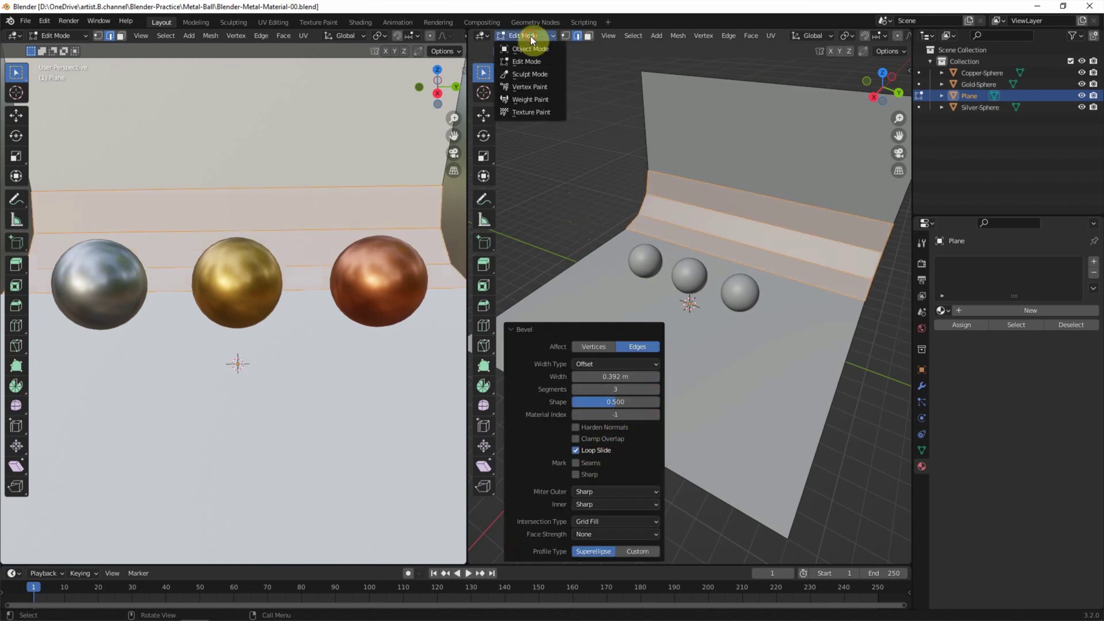
left_click(642, 36)
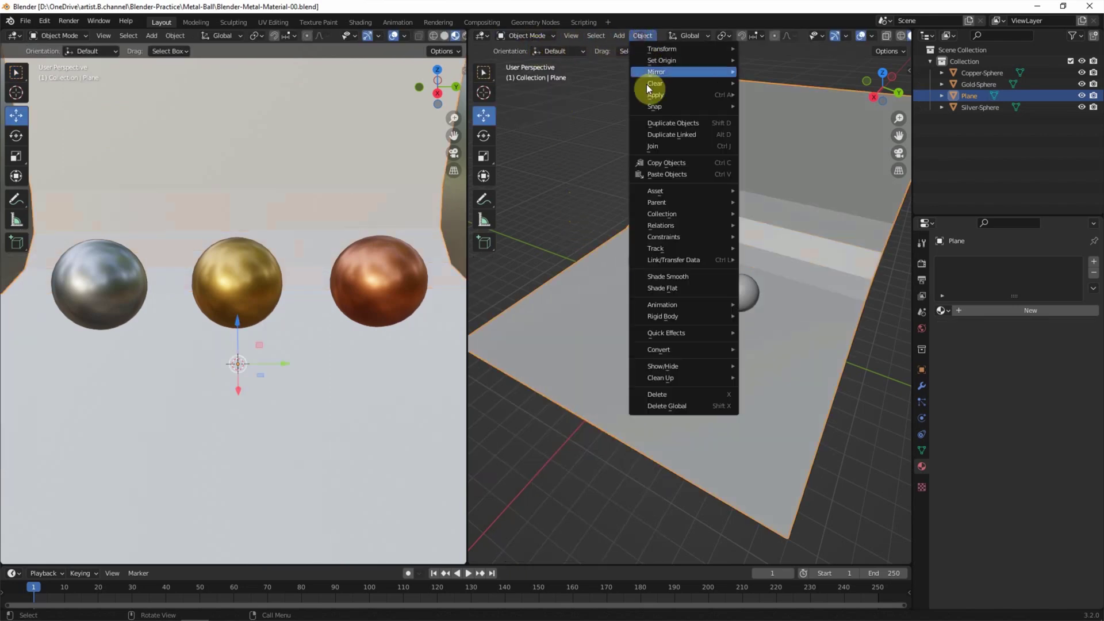
left_click(717, 278)
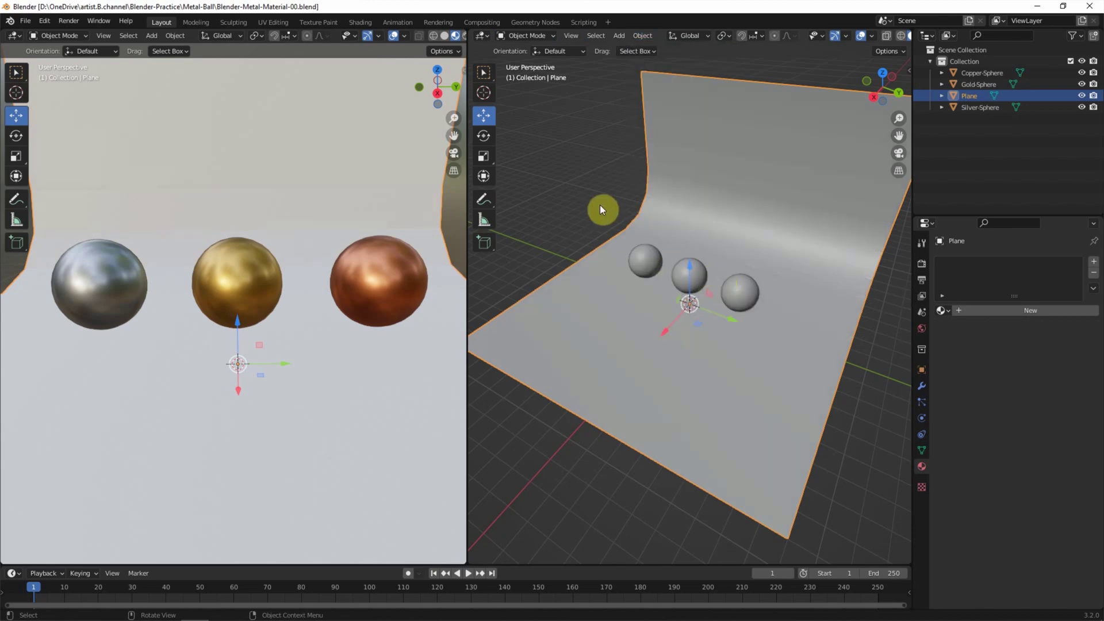
left_click(483, 155)
left_click_drag(730, 318, 747, 330)
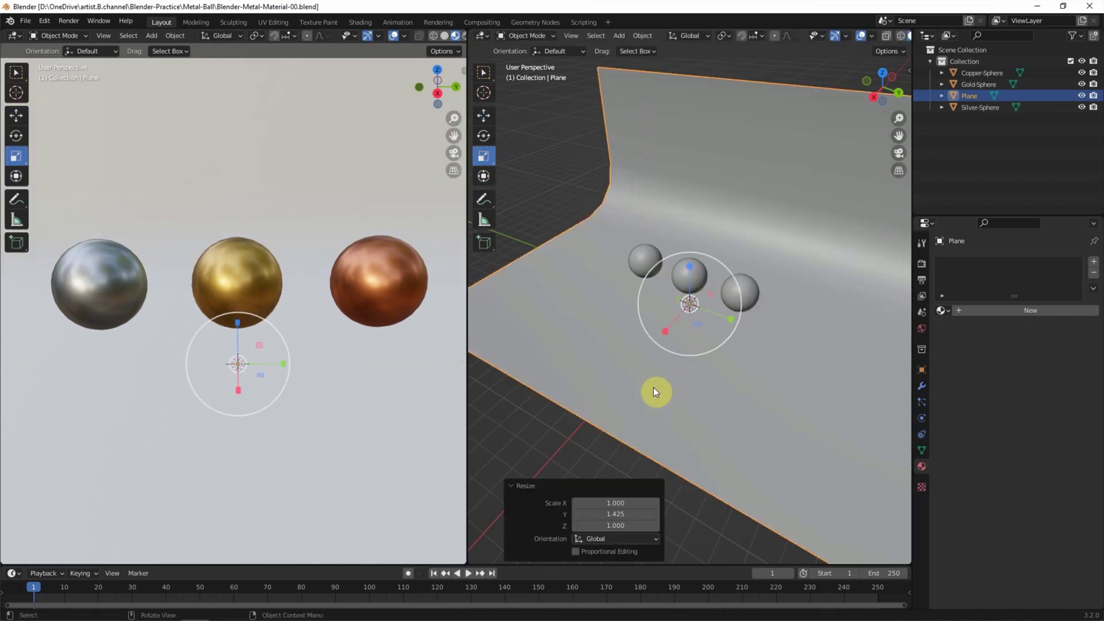
left_click(547, 431)
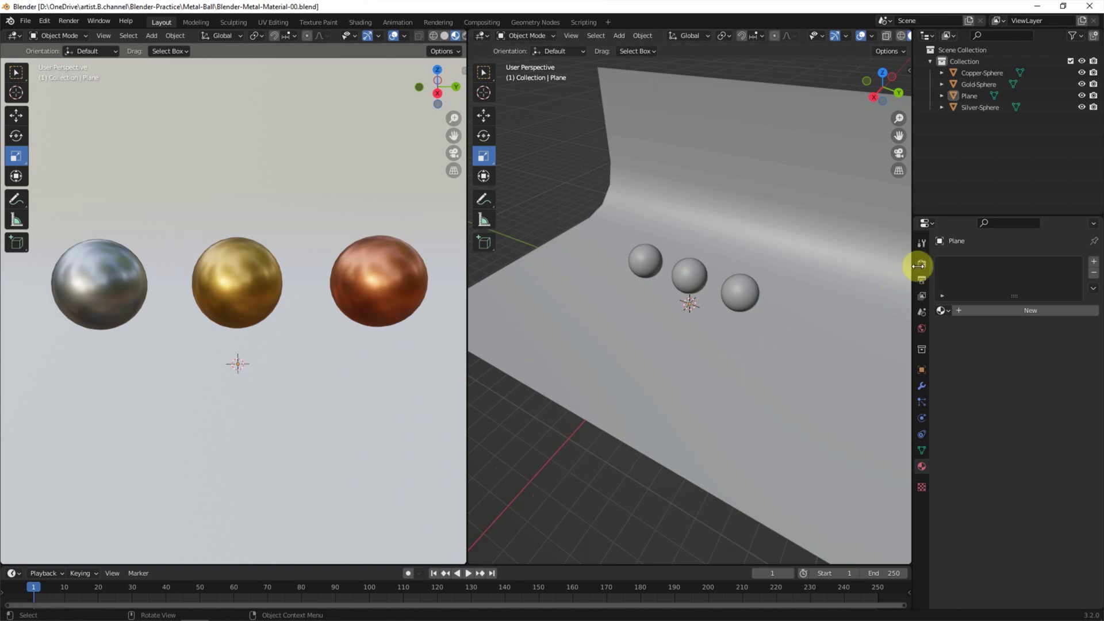
Step: Switch the render engine to Cycles and preview the widened left view in Rendered shading
left_click(921, 263)
left_click(1026, 261)
left_click(1043, 299)
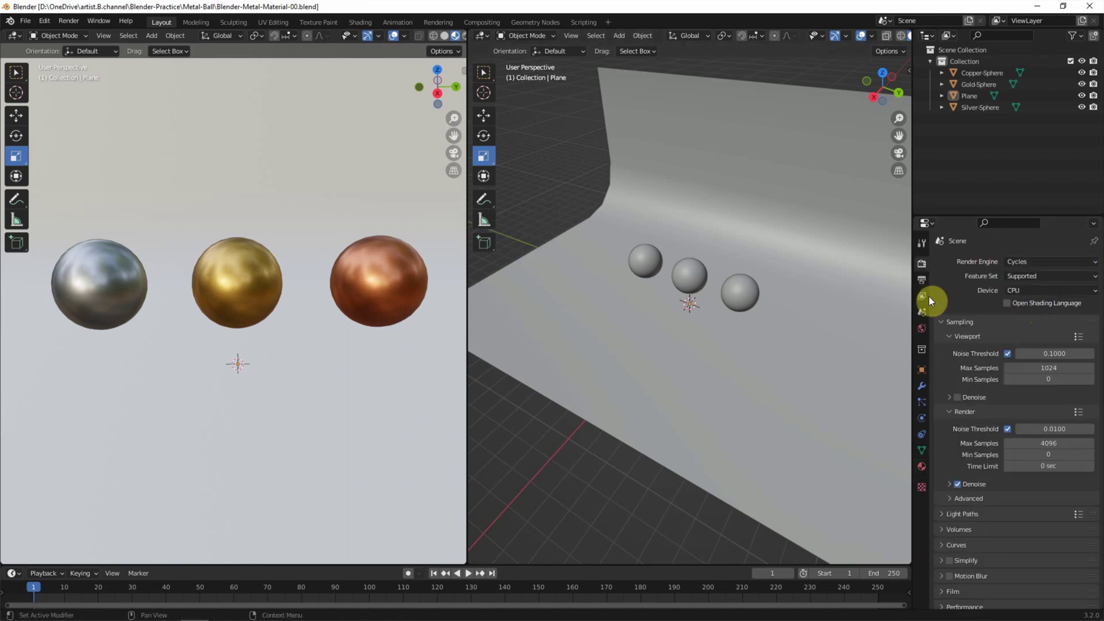
left_click_drag(468, 284, 488, 289)
left_click(467, 36)
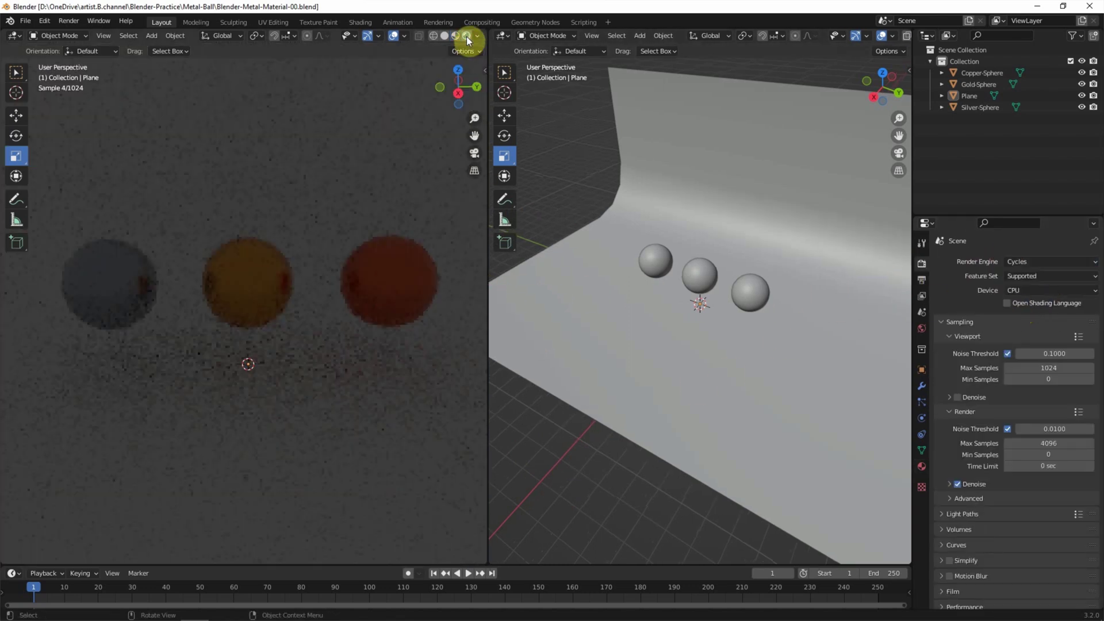
left_click(639, 36)
mouse_move(655, 190)
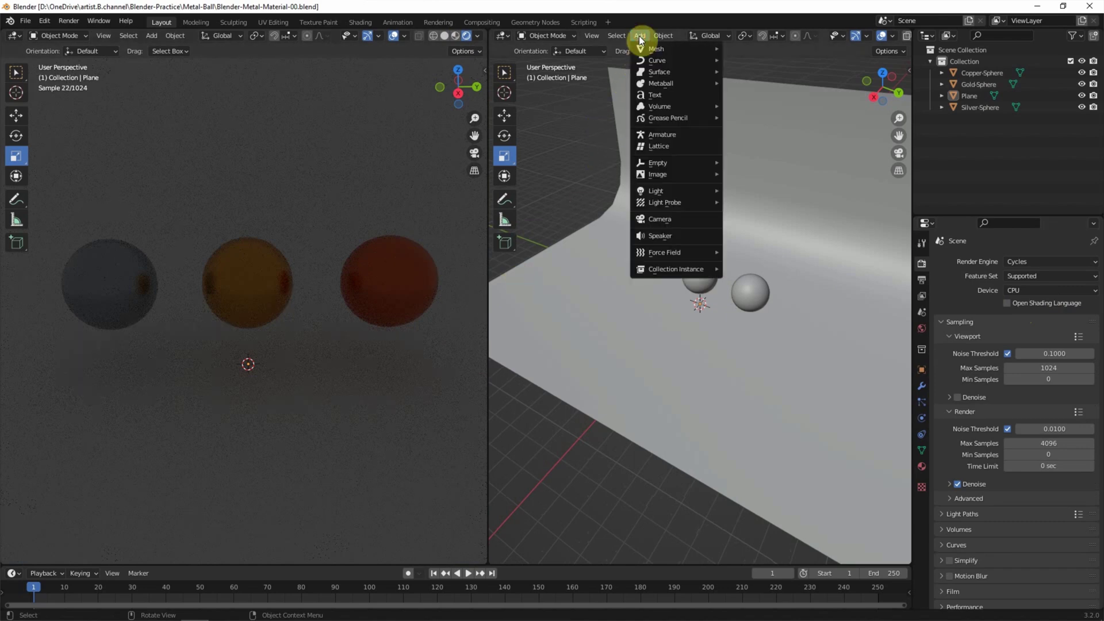
Step: Add an area light and scale it to 1.362 in top view
left_click(764, 227)
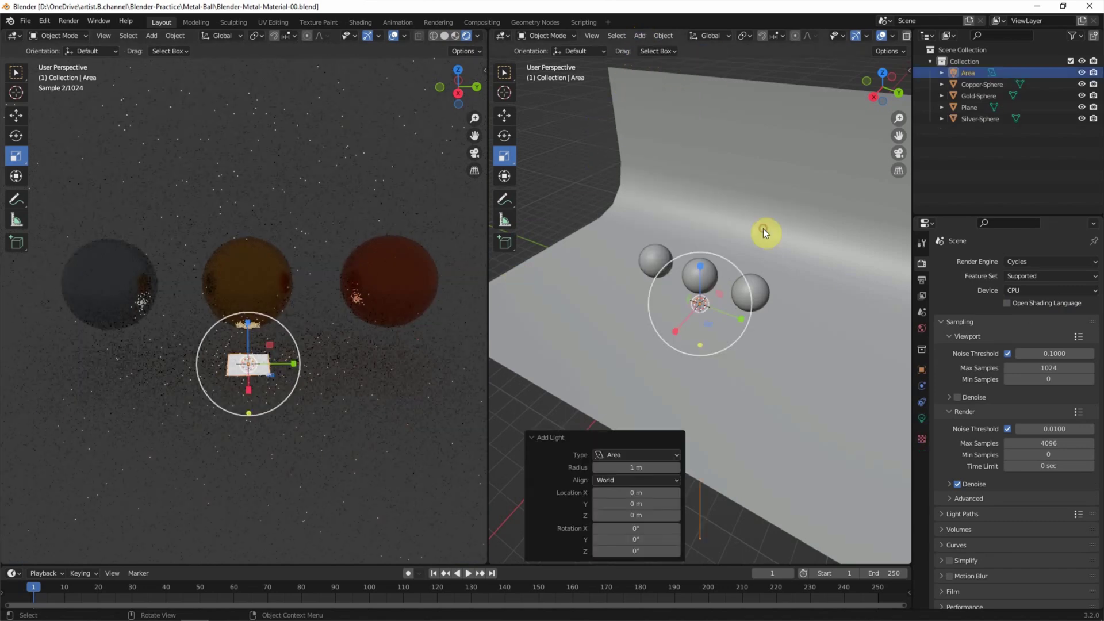
left_click(888, 70)
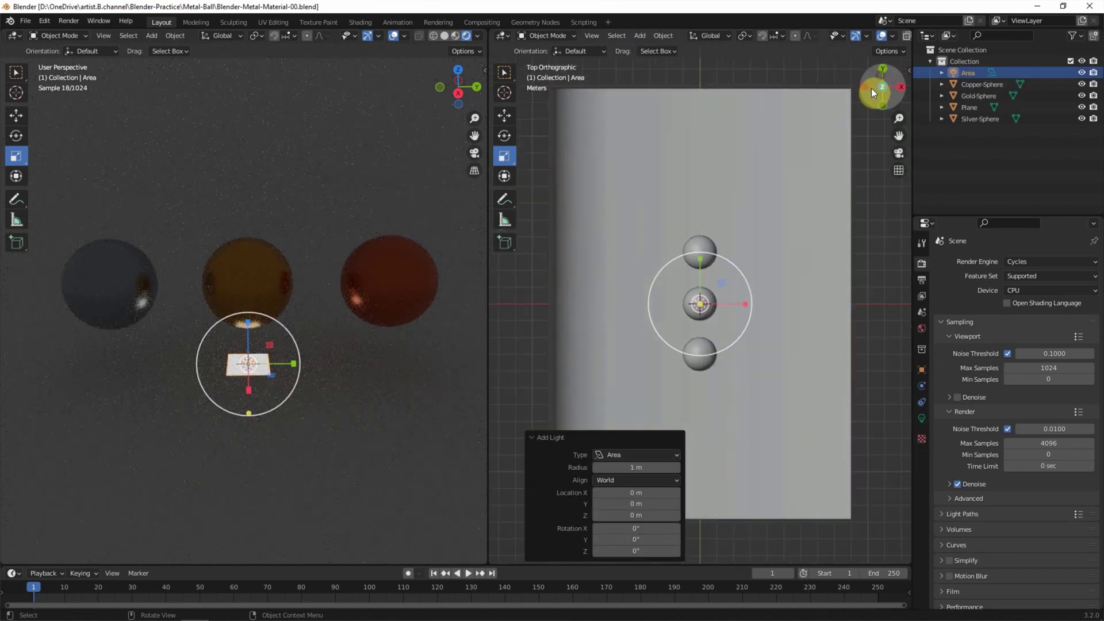
key("s")
left_click(783, 345)
key("s")
right_click(846, 181)
Step: Raise the area light to about Z 15.9 m and tilt it -30.5° toward the spheres
key("KP_3")
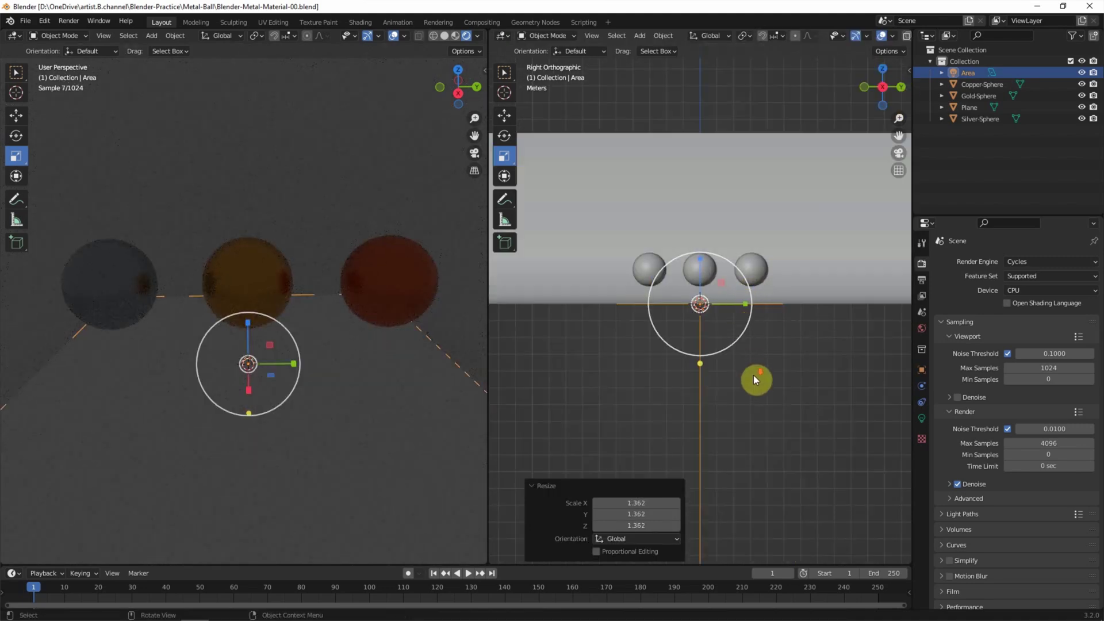
scroll(755, 377, "down", 2)
key("g")
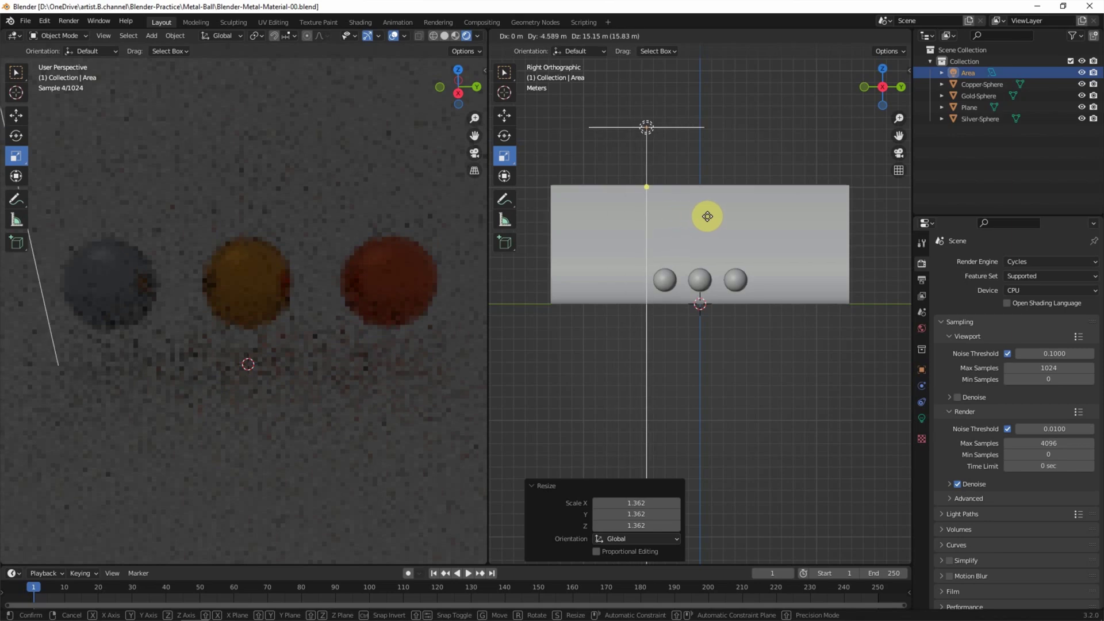
left_click(722, 209)
left_click(900, 89)
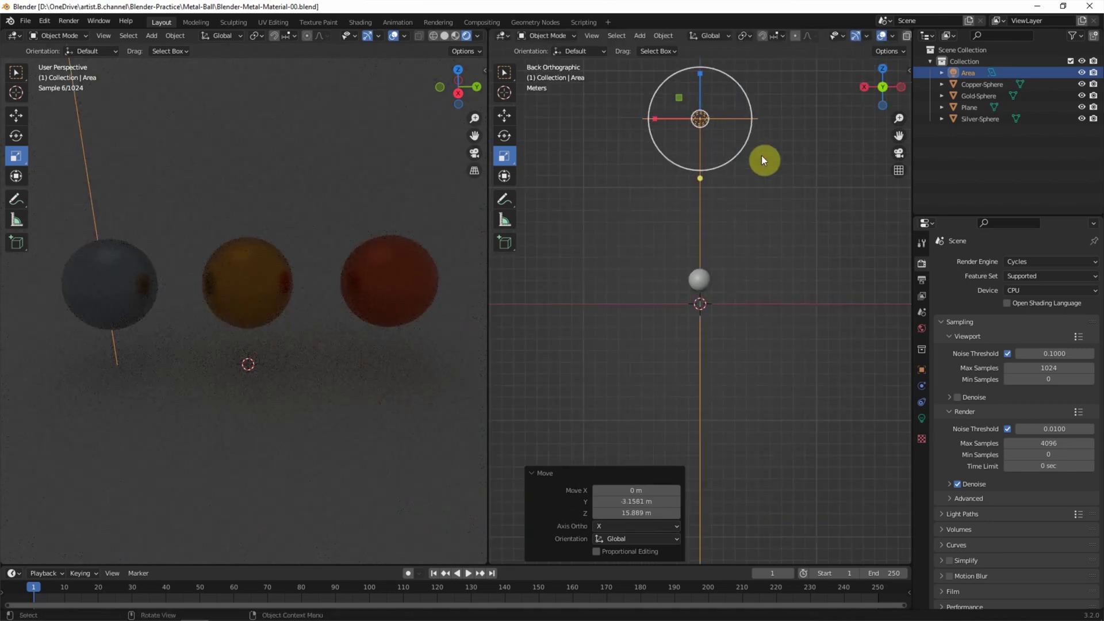
key("r")
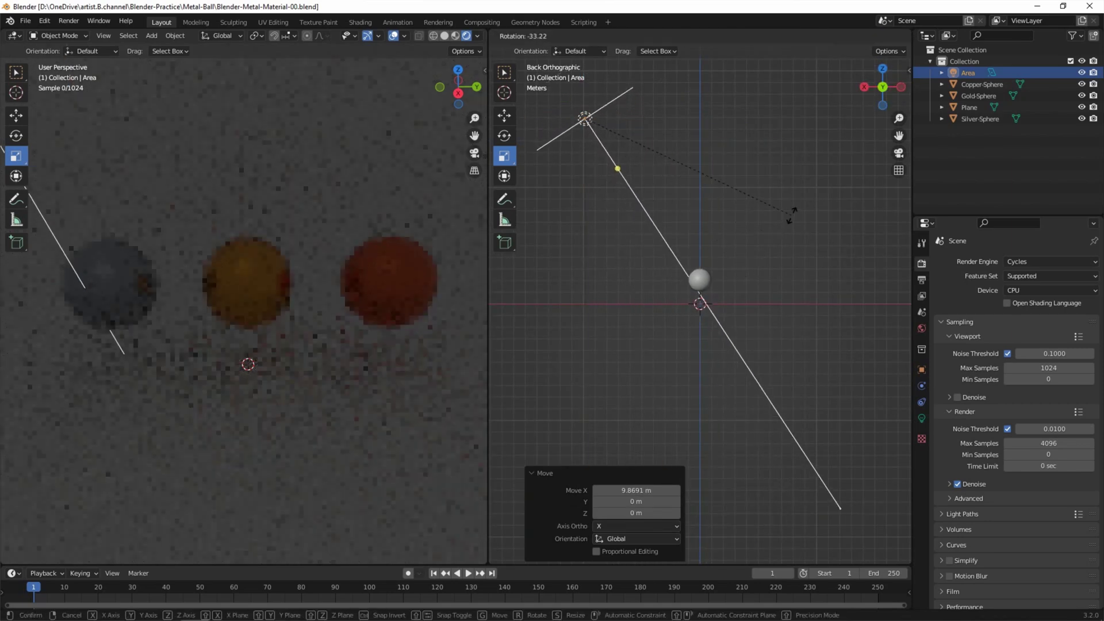
left_click(741, 247)
mouse_move(741, 247)
middle_mouse_down()
mouse_move(747, 224)
mouse_move(685, 257)
mouse_move(775, 297)
middle_mouse_up()
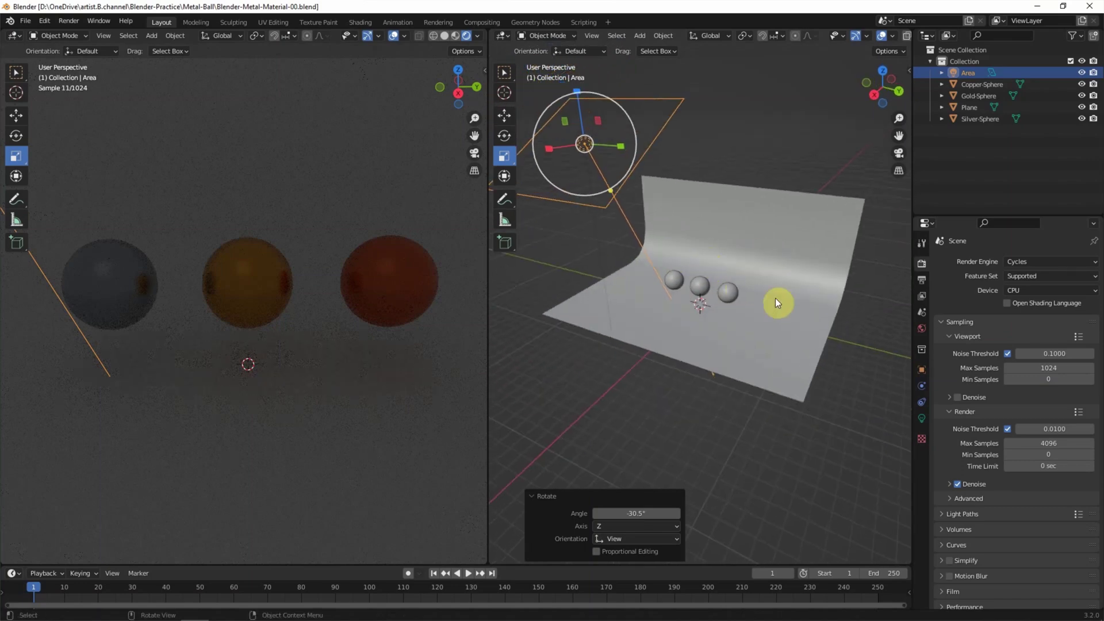
left_click(921, 419)
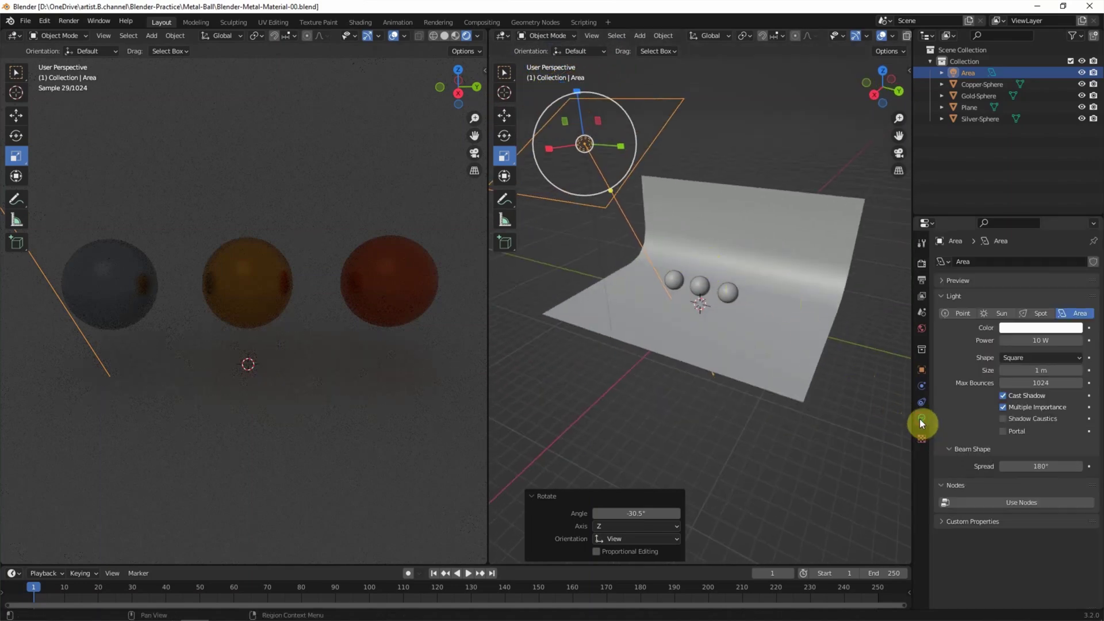
Step: Set the area light's power to 2500 W and its shape from Square to Disk
left_click(1037, 340)
type("0")
key("Return")
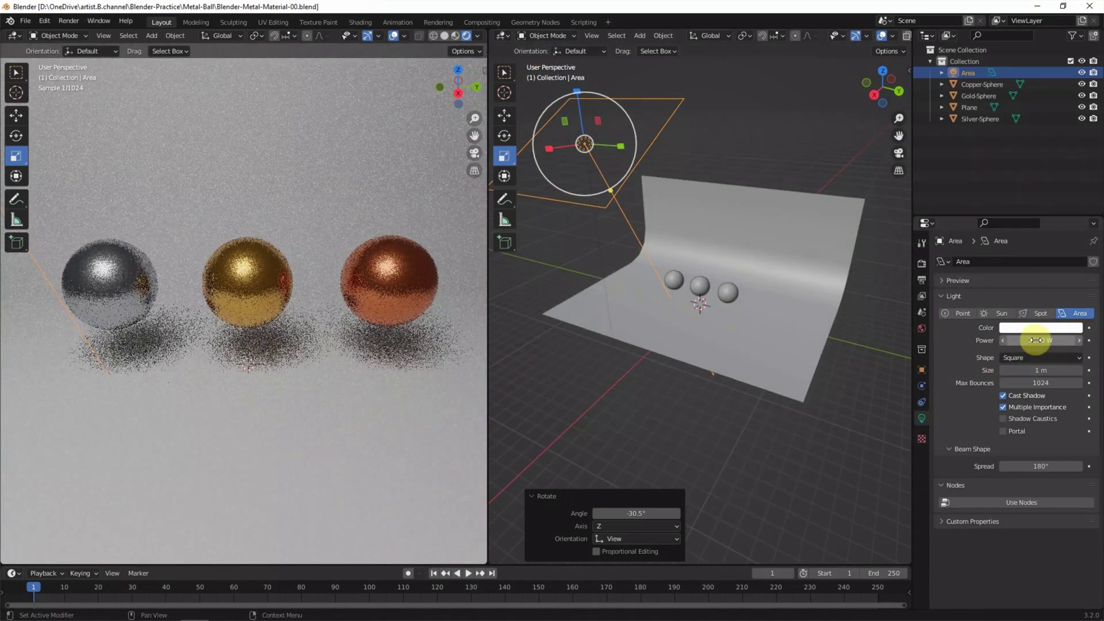
left_click(1028, 358)
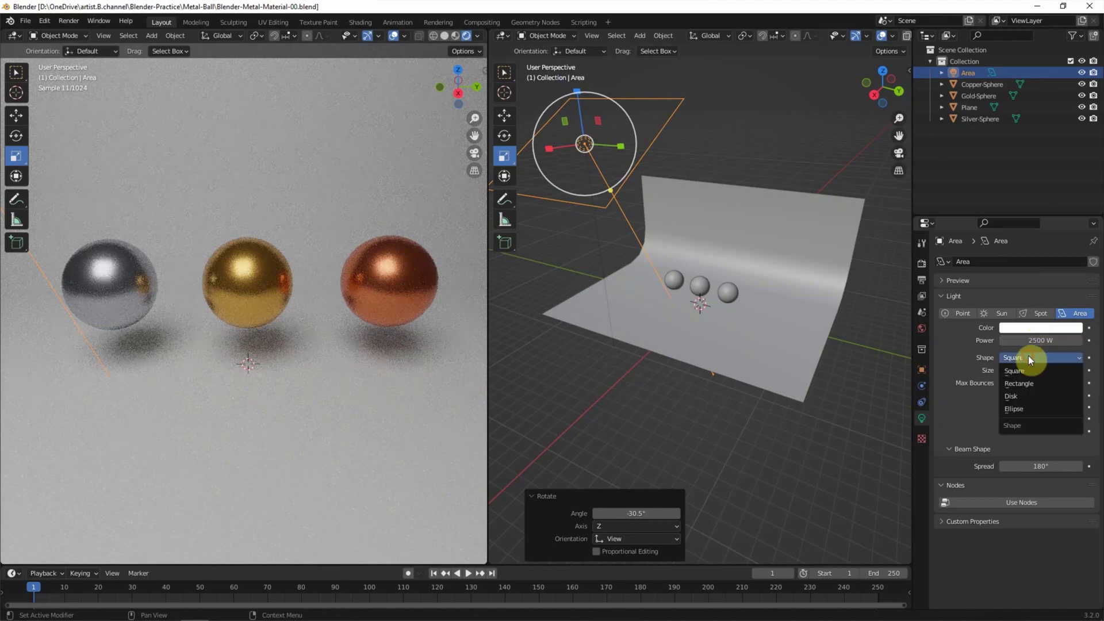
left_click(1036, 398)
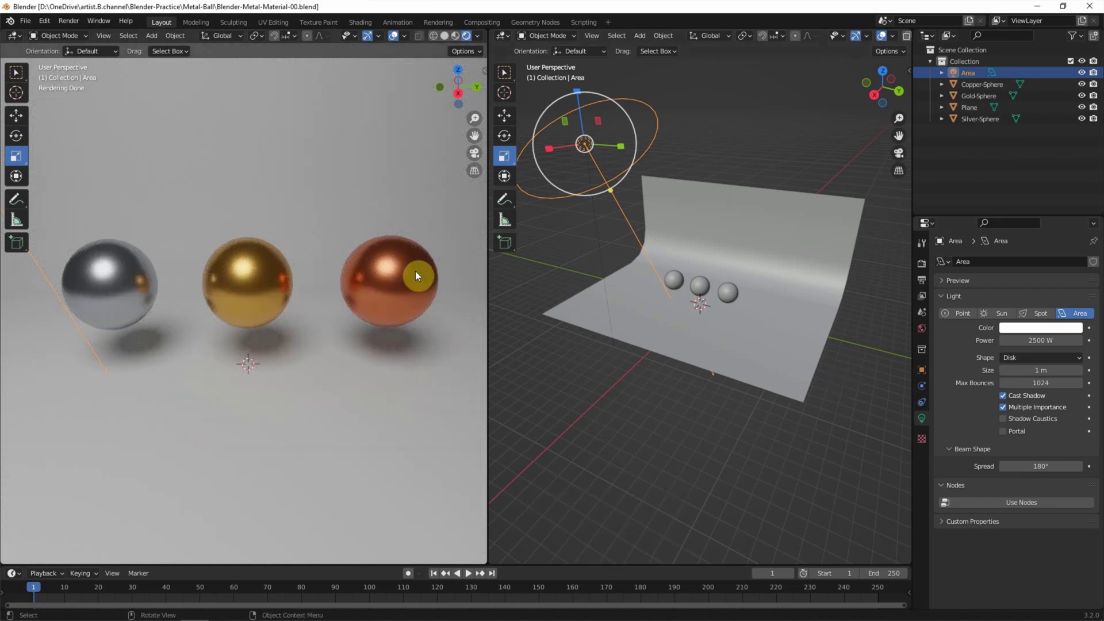
left_click(504, 35)
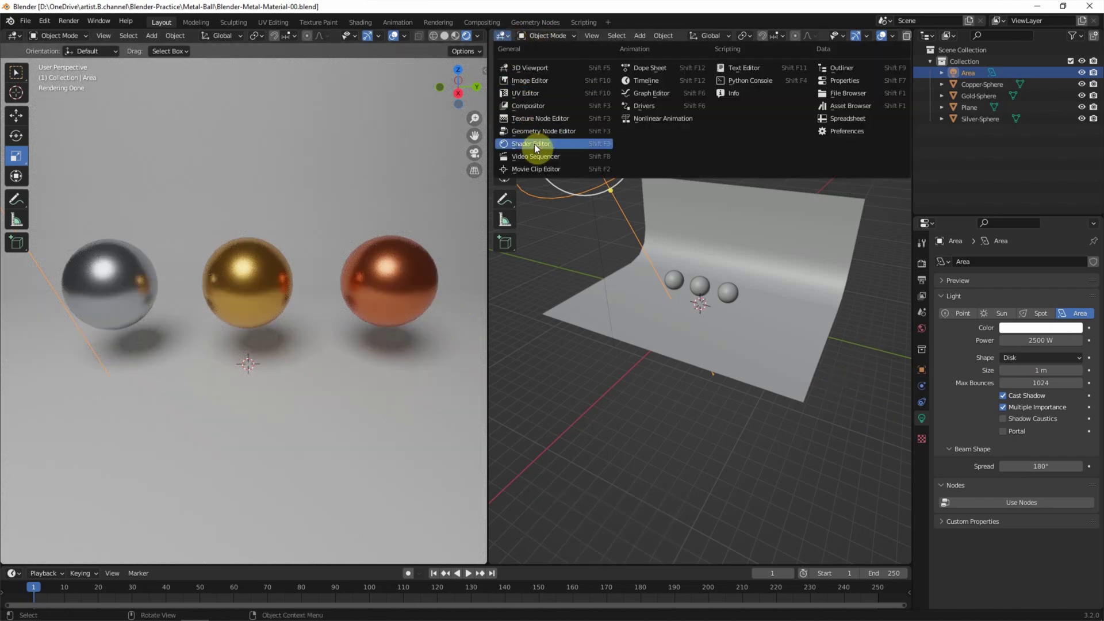
Step: Show the World shader nodes in the right area and add a ColorRamp left of Background
left_click(533, 144)
left_click(546, 62)
middle_click_drag(677, 219, 702, 322)
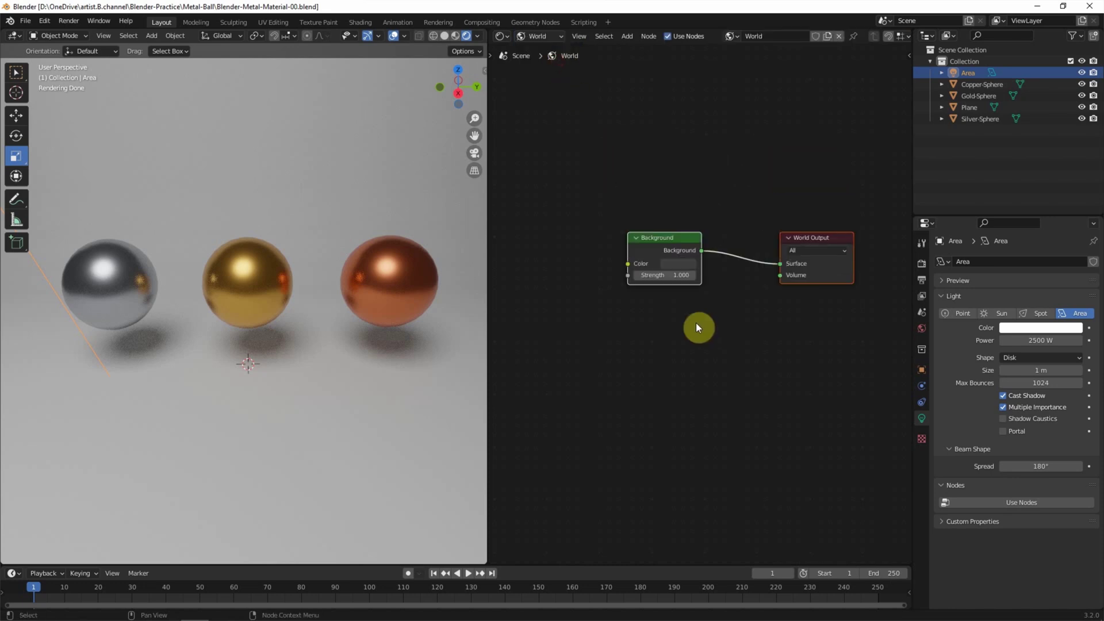
left_click_drag(720, 242, 731, 264)
left_click(627, 35)
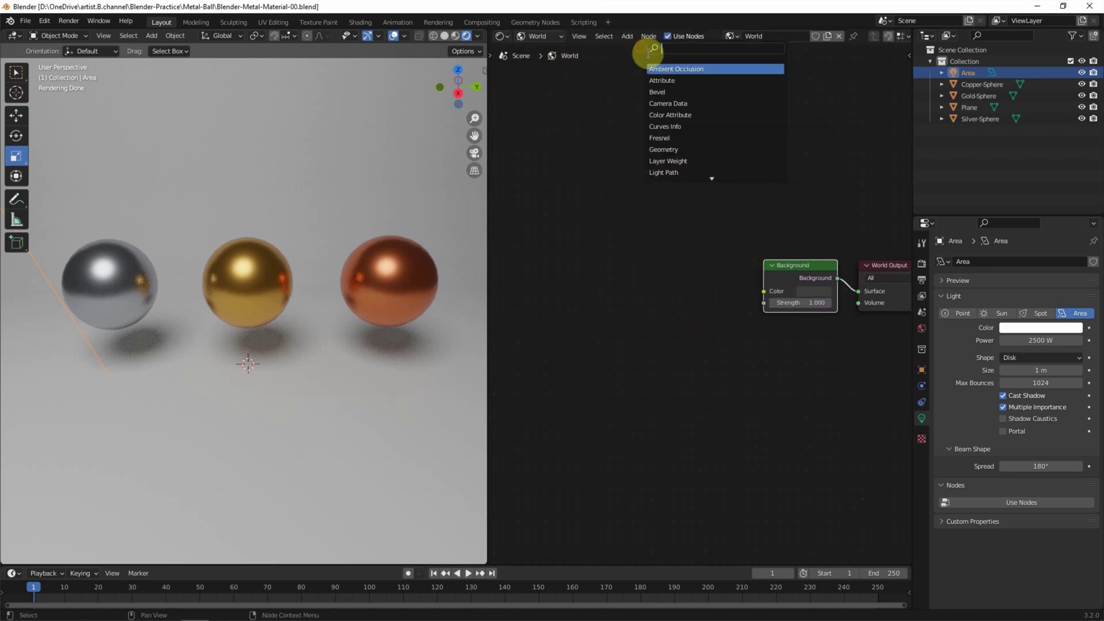
type("colo")
key("Return")
left_click(628, 247)
Step: Add Mapping and Texture Coordinate nodes to the left of the ColorRamp
left_click(629, 36)
left_click(653, 49)
type("mappin")
key("Return")
left_click(572, 197)
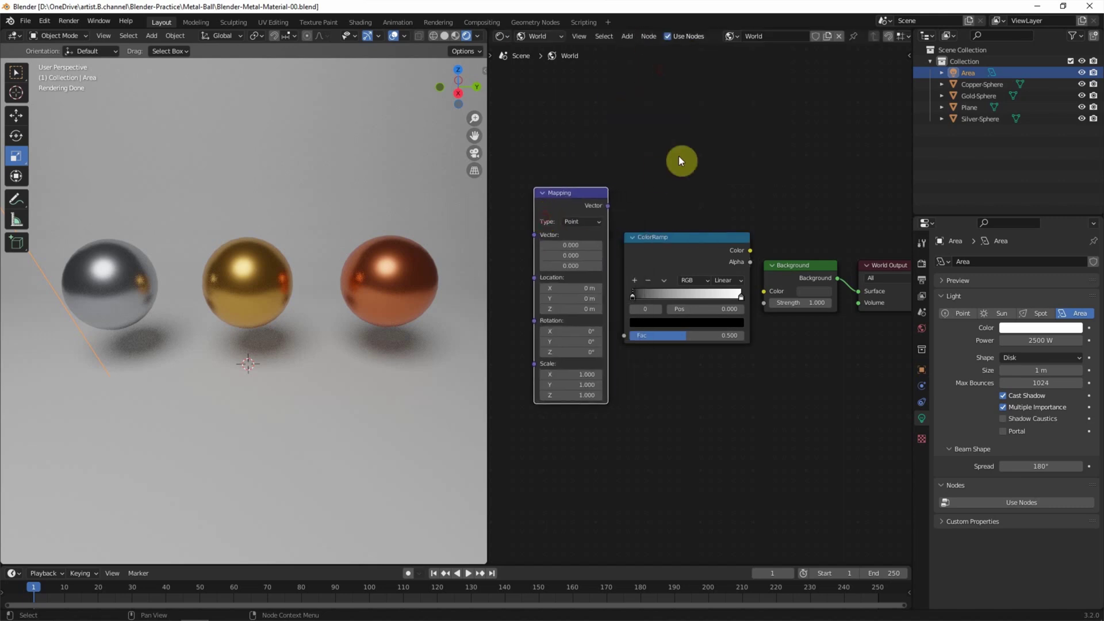
left_click(627, 36)
type("texture co")
key("Return")
left_click(547, 204)
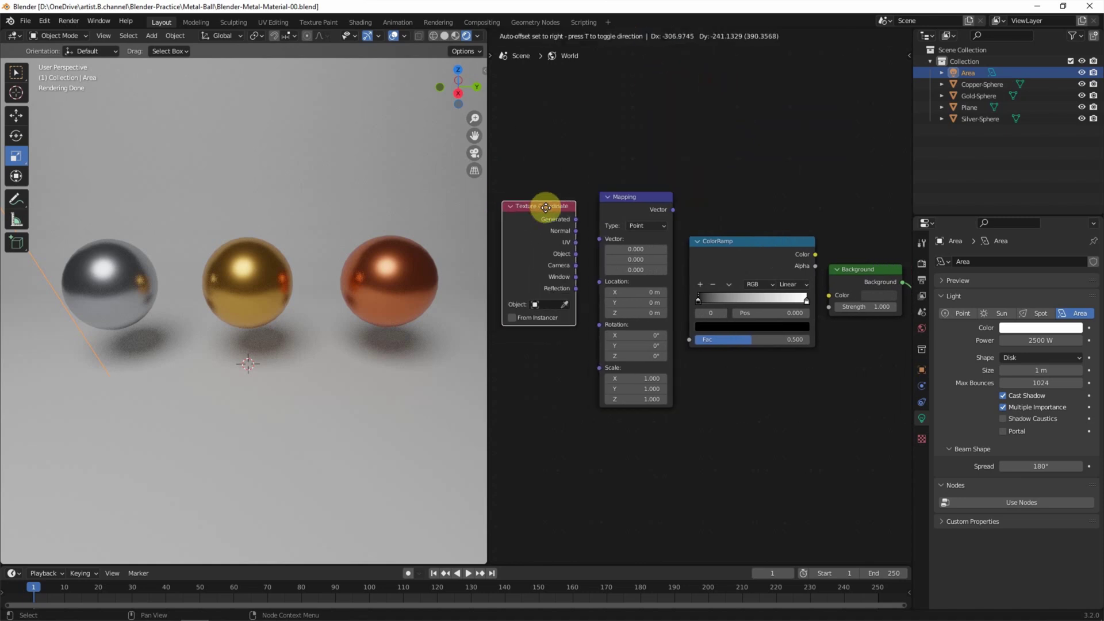
Step: Link Generated into Mapping, Mapping into ColorRamp Fac, and ColorRamp into Background Color
left_click_drag(578, 221, 598, 236)
left_click_drag(673, 209, 689, 340)
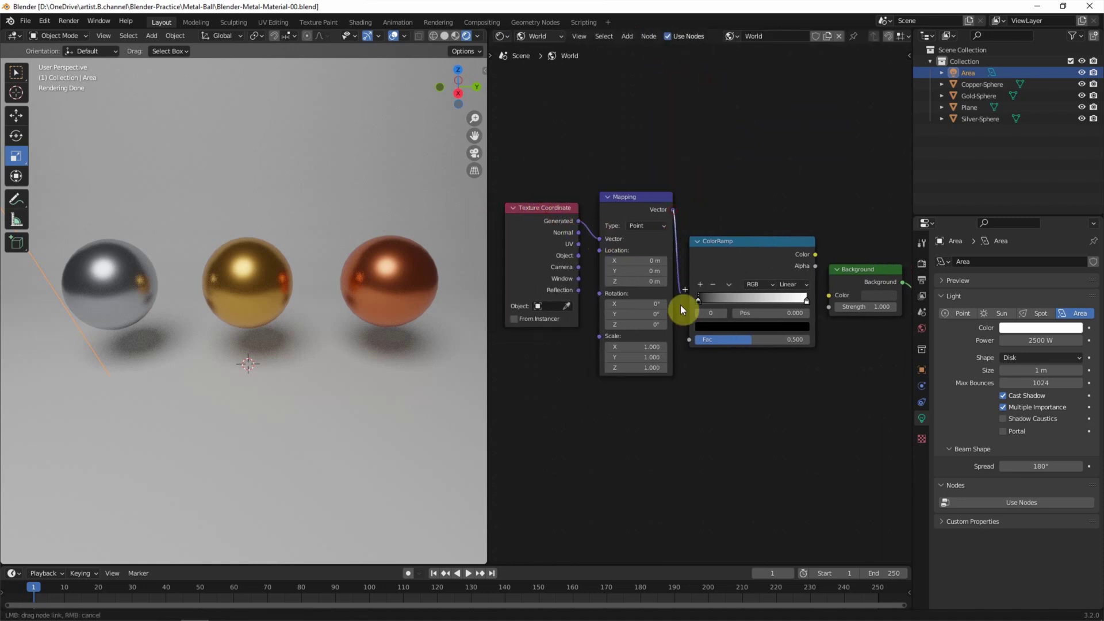
left_click_drag(815, 254, 826, 298)
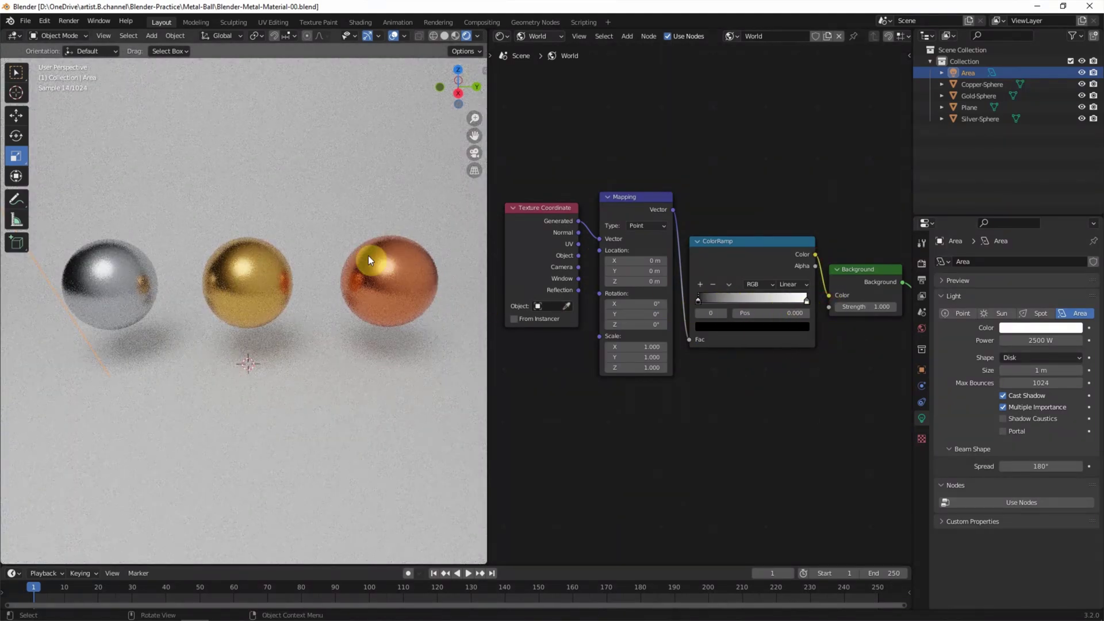
Step: Set the Mapping node's Y rotation to -45° and X location to 1 m
left_click(653, 314)
key("BackSpace")
type("-45")
key("Return")
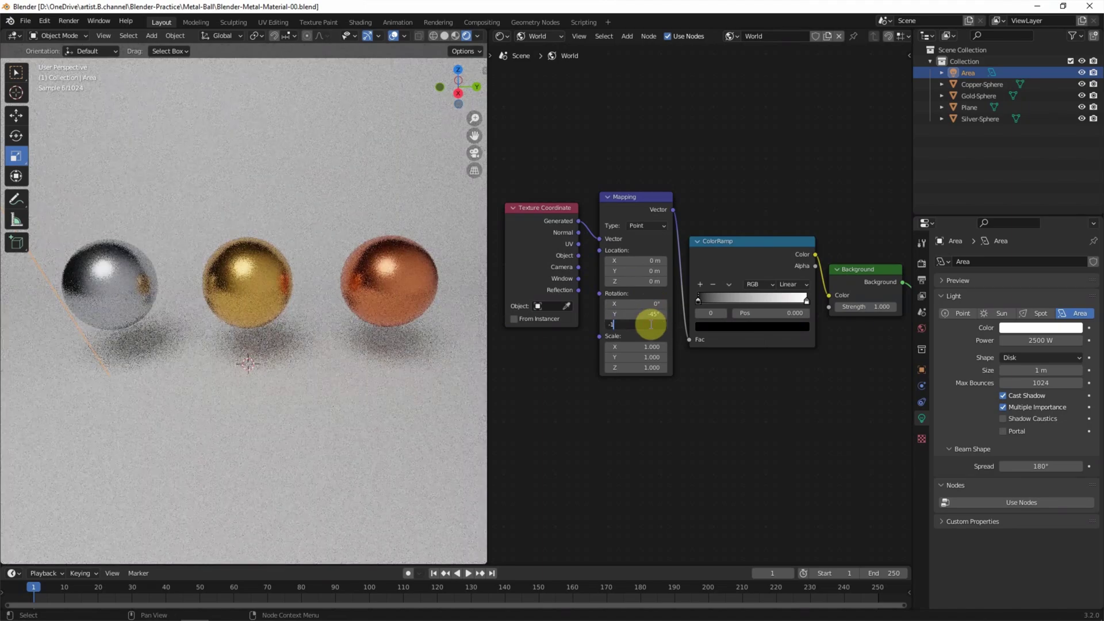
left_click(645, 261)
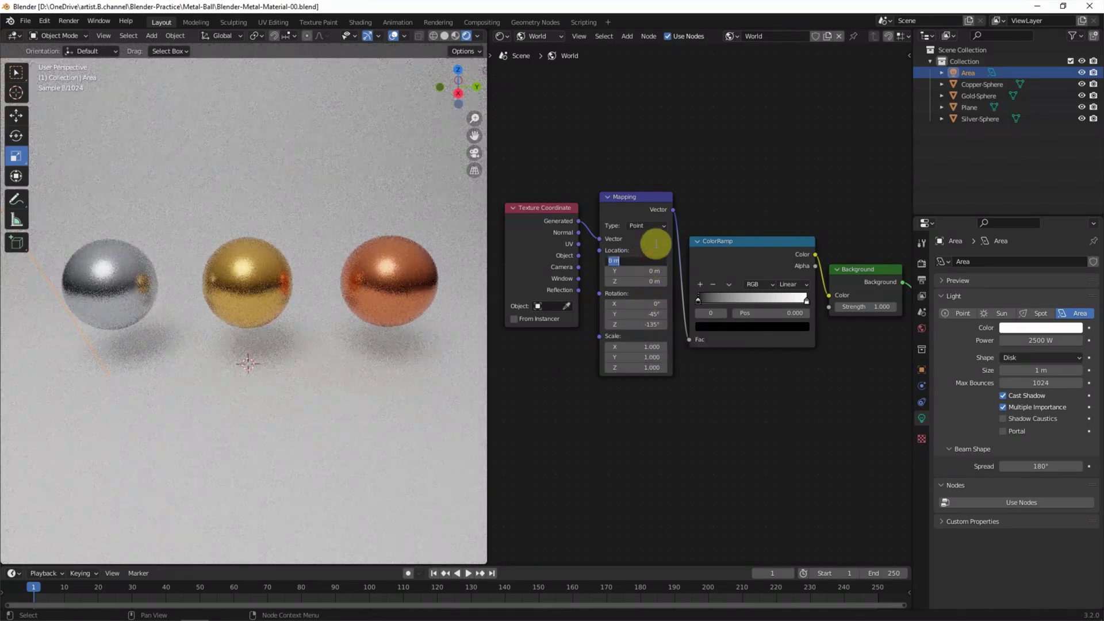
type("1")
key("Return")
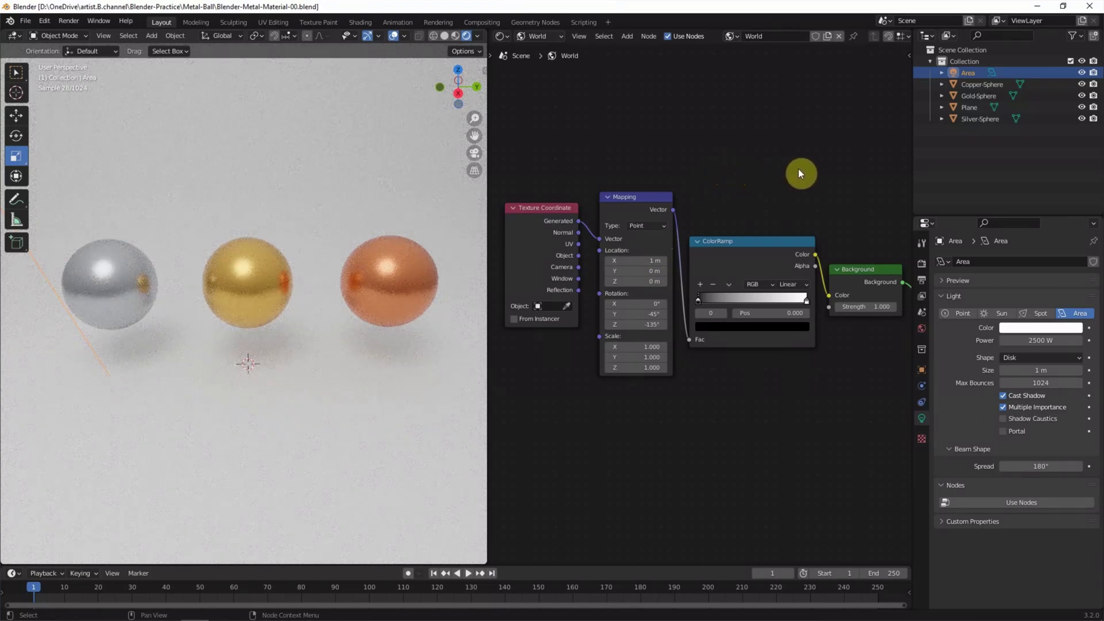
left_click(506, 35)
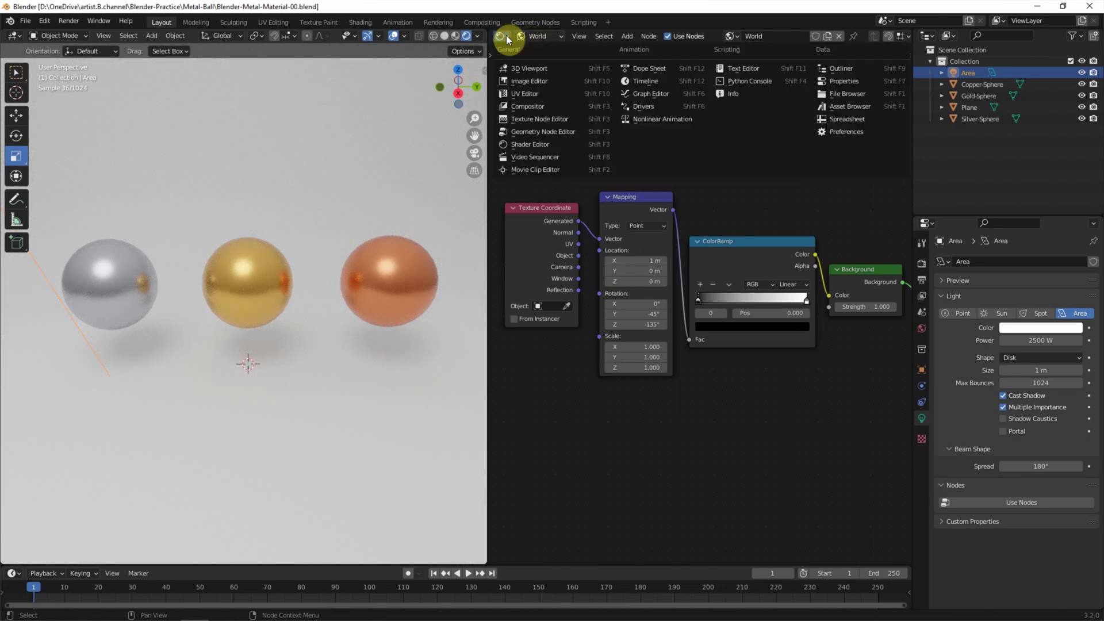
Step: Return the right area to a 3D view and add a Text object near the spheres
left_click(517, 64)
middle_click_drag(733, 305, 750, 350)
left_click(505, 74)
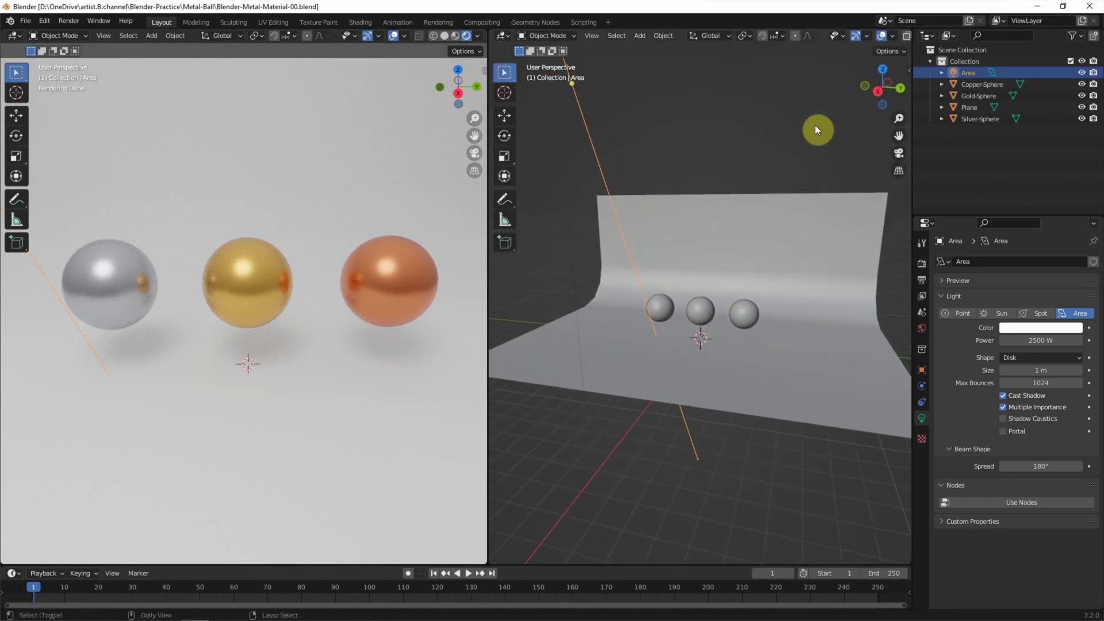
left_click(638, 35)
left_click(657, 94)
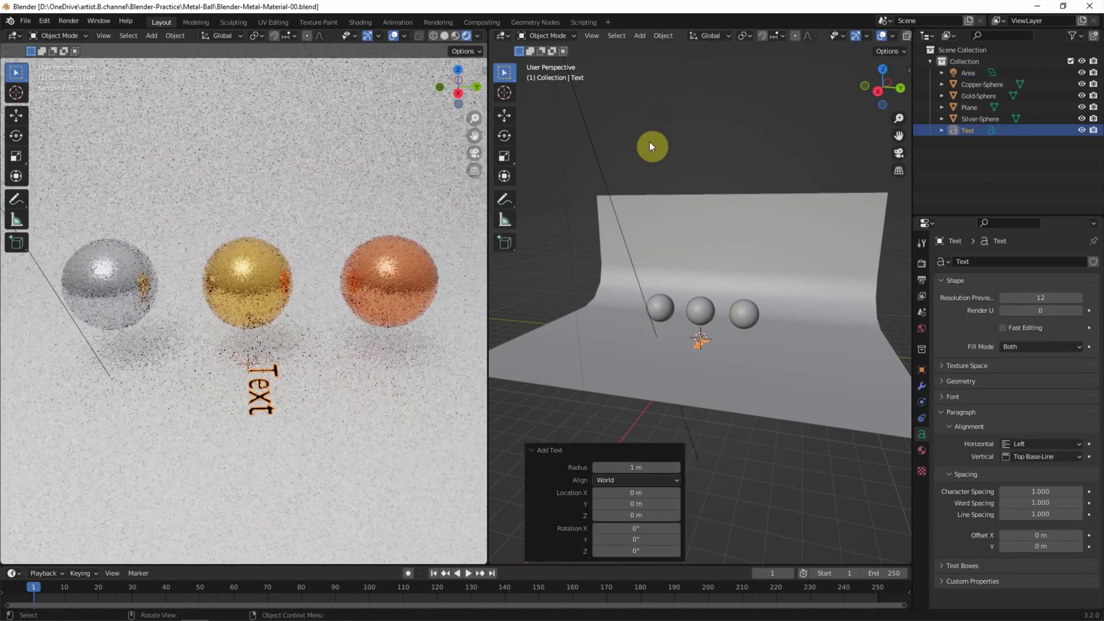
mouse_move(649, 141)
middle_mouse_down()
mouse_move(716, 343)
mouse_move(832, 184)
middle_mouse_up()
Step: Rotate the text 90° on X and 90° on Z
left_click(908, 70)
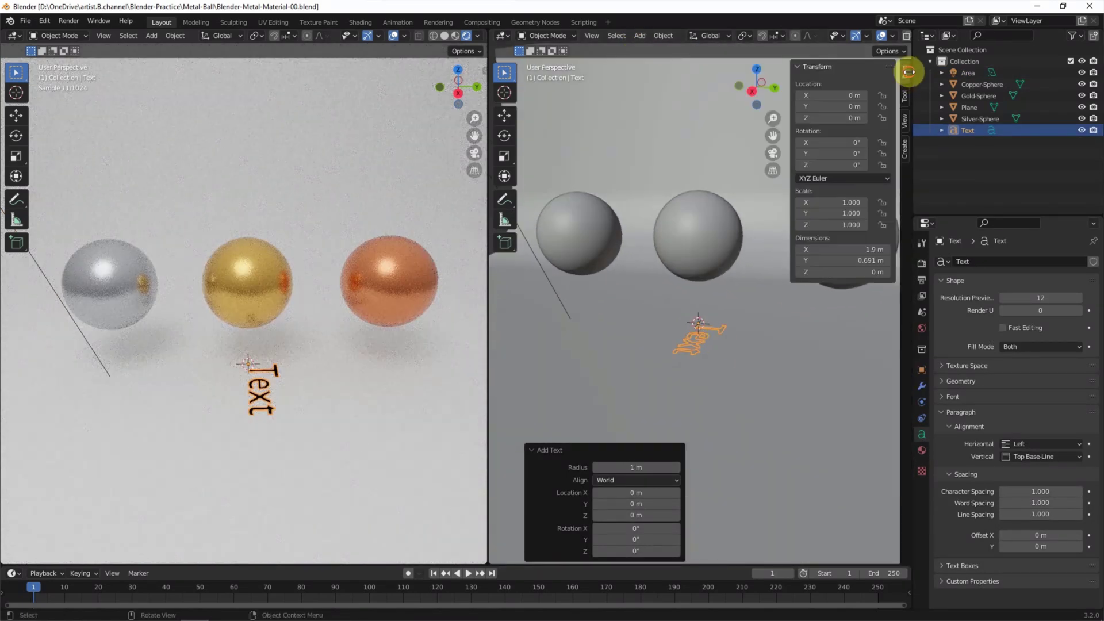
left_click(851, 143)
type("90")
key("Return")
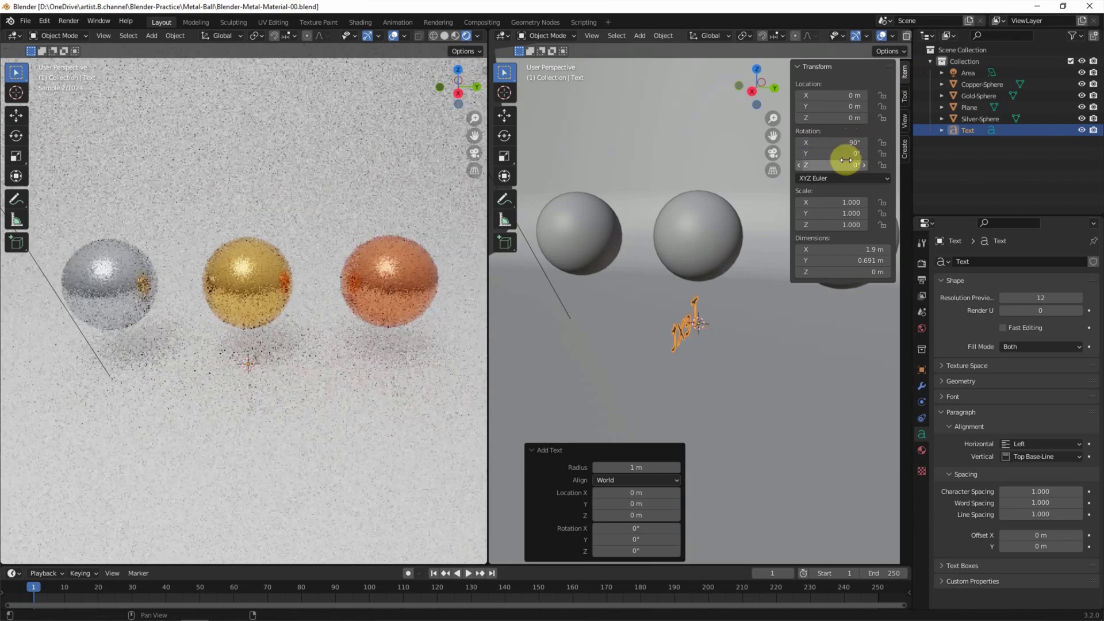
left_click(845, 165)
type("90")
key("Return")
Step: Set the text's font size to 0.6
left_click(944, 397)
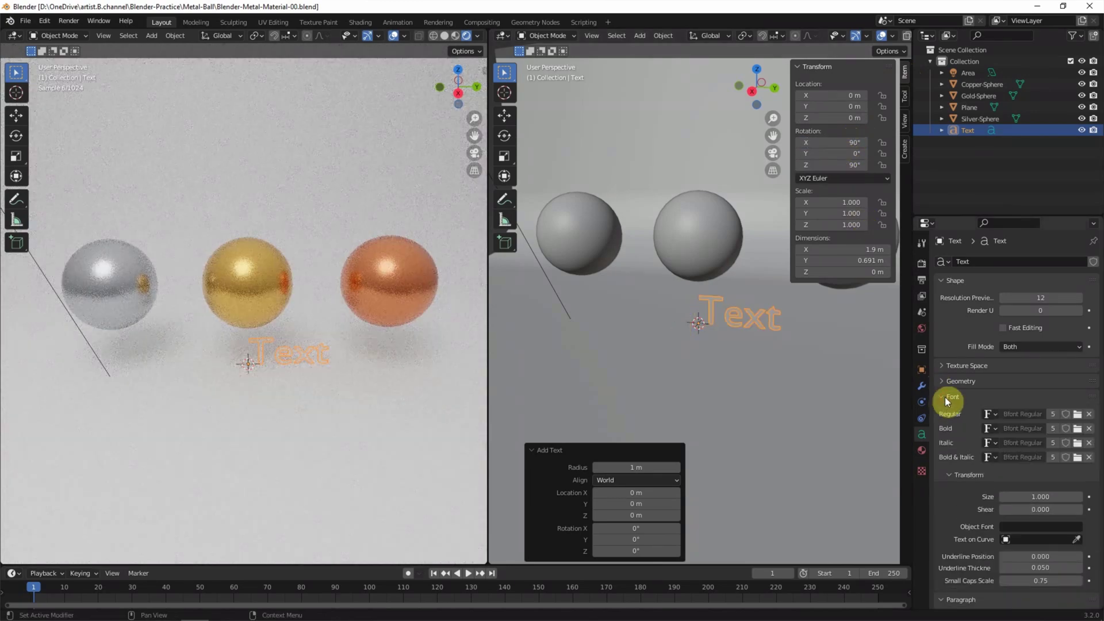
left_click(1035, 497)
type("0.6")
key("Return")
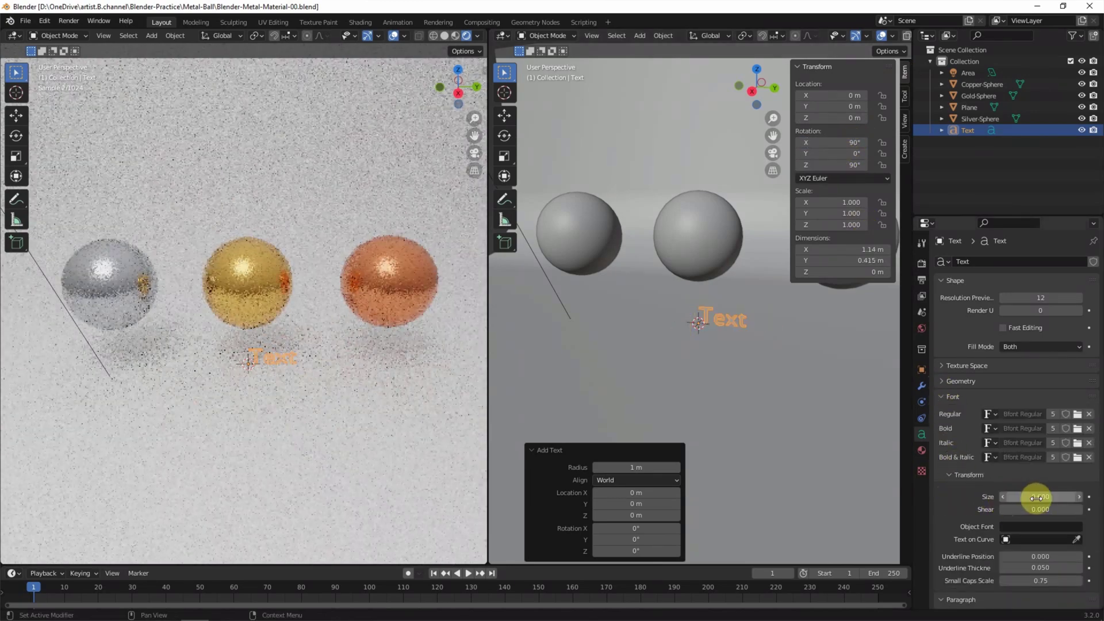
Step: Give the text a 0.08 m extrusion and 0.02 m bevel depth
scroll(753, 323, "up", 3)
left_click(941, 382)
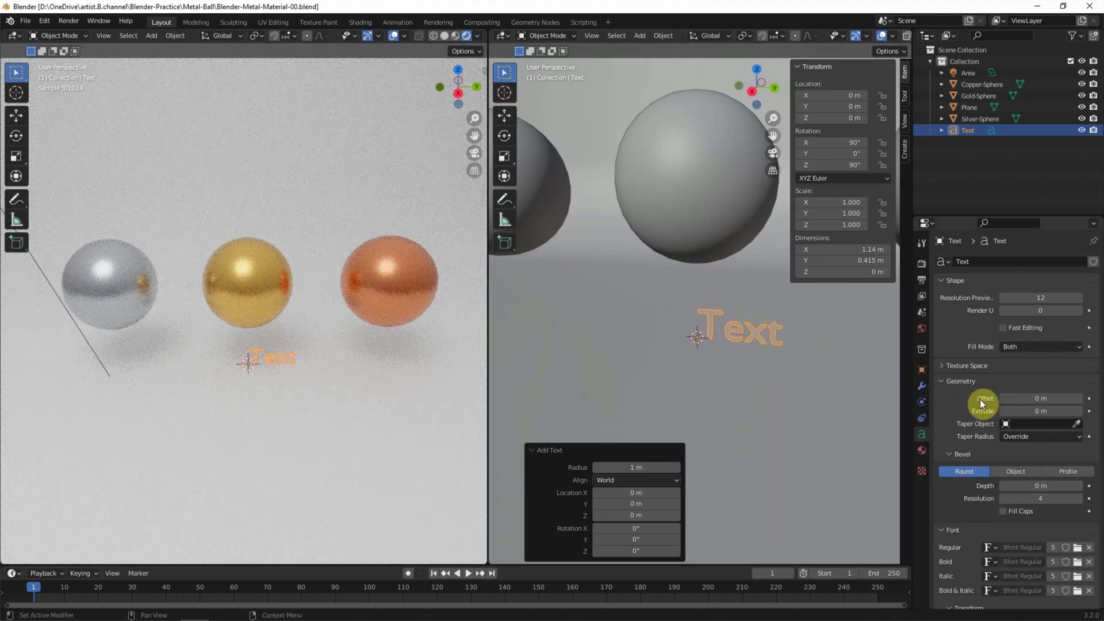
left_click(1032, 412)
type(".08")
key("Return")
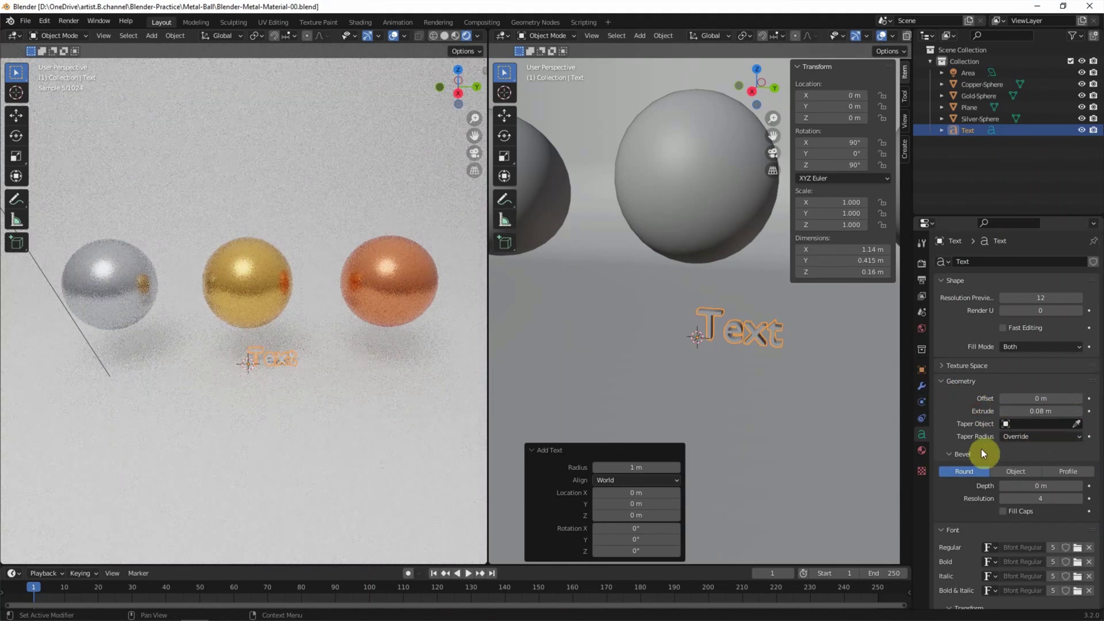
left_click(1078, 485)
left_click(1078, 486)
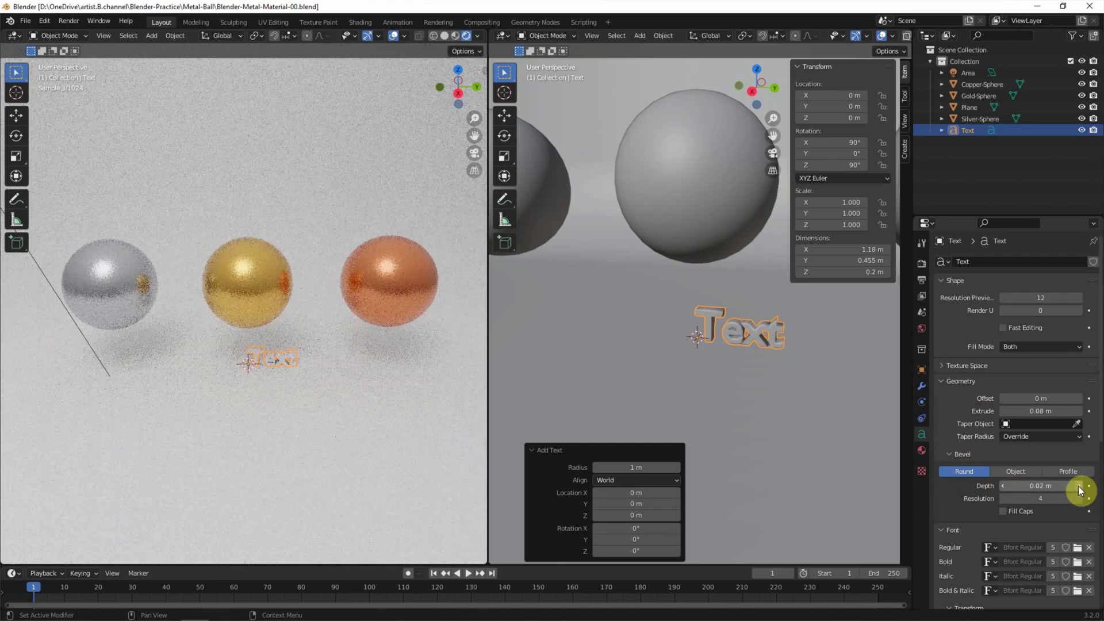
key("KP_3")
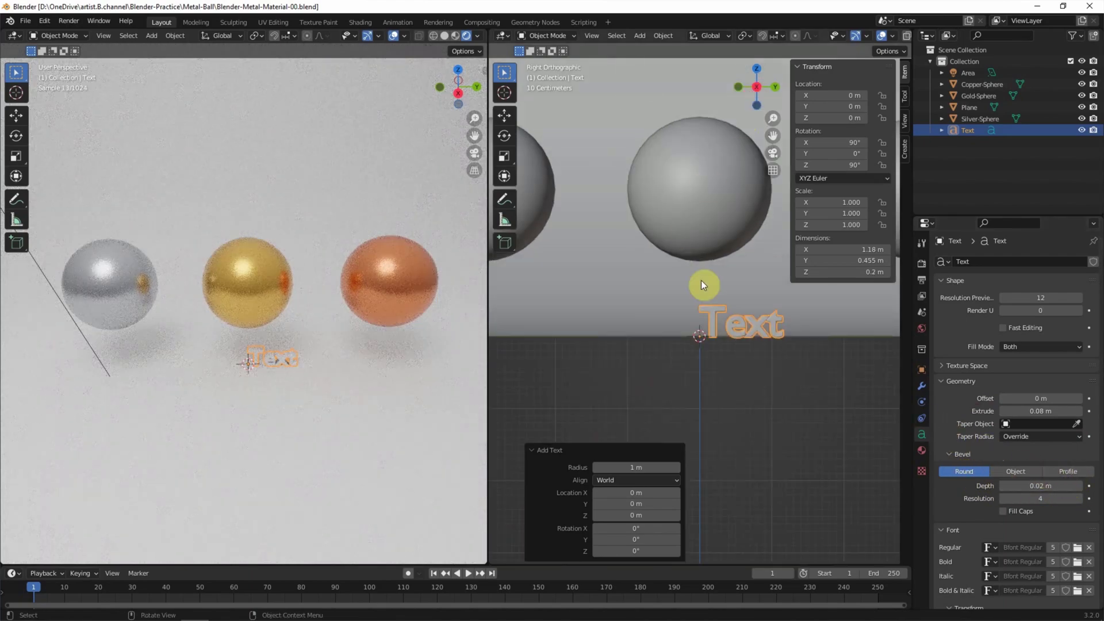
Step: Move the text beneath the gold sphere and change its word to 'gold'
left_click(505, 115)
left_click_drag(708, 308, 673, 295)
key("Tab")
key("BackSpace")
key("BackSpace")
key("BackSpace")
key("BackSpace")
type("gold")
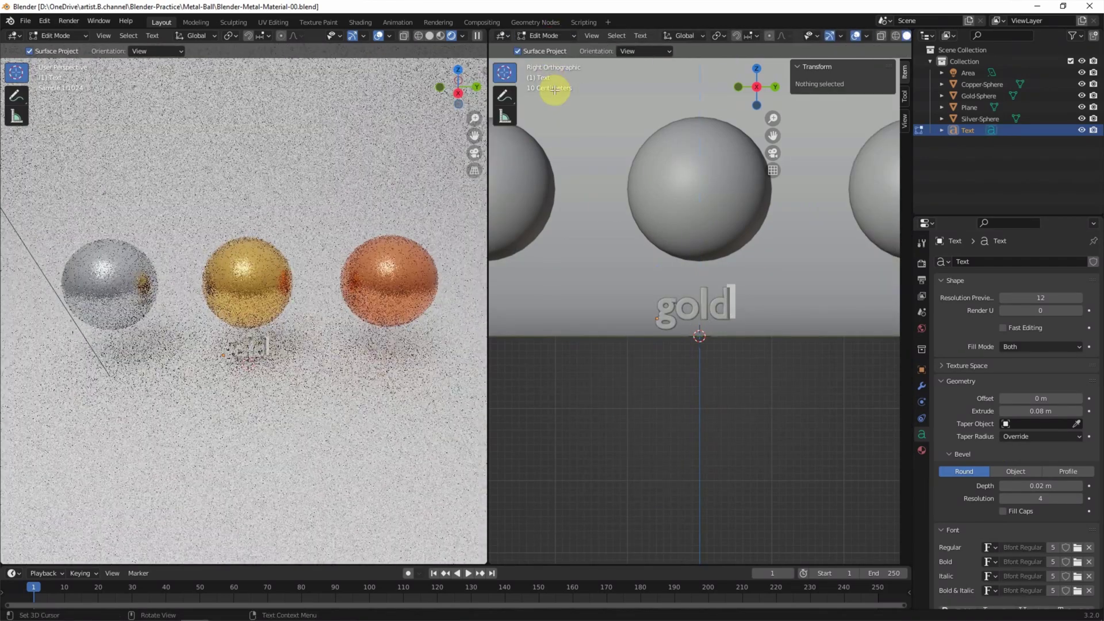
key("Tab")
Step: Reposition the gold label and tilt it to 55° on X
left_click(775, 87)
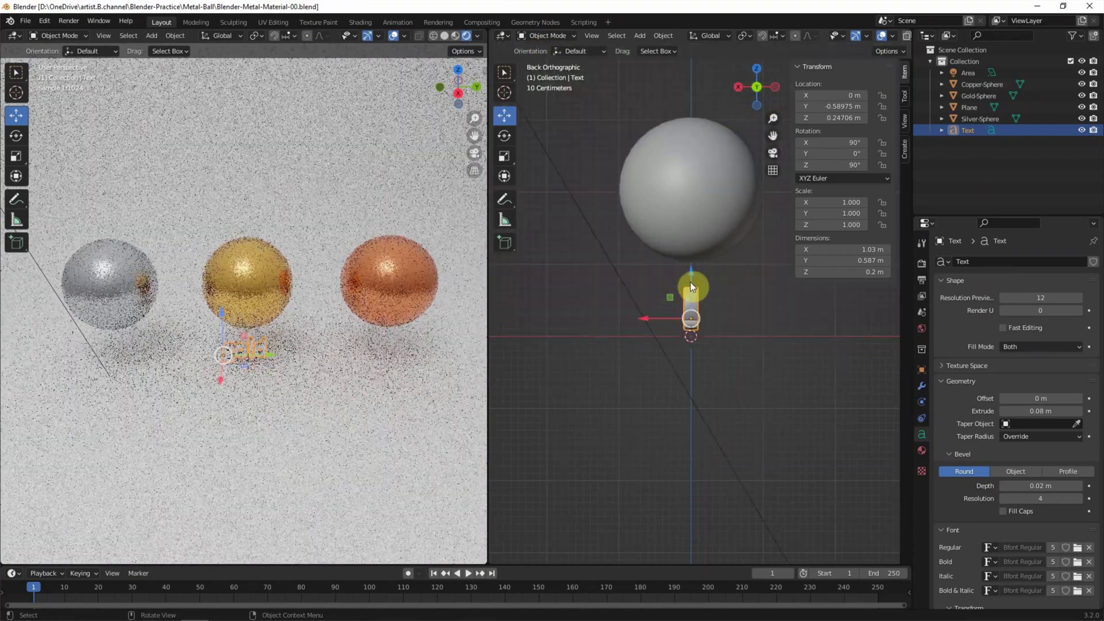
left_click_drag(630, 316, 561, 302)
left_click_drag(615, 272, 622, 254)
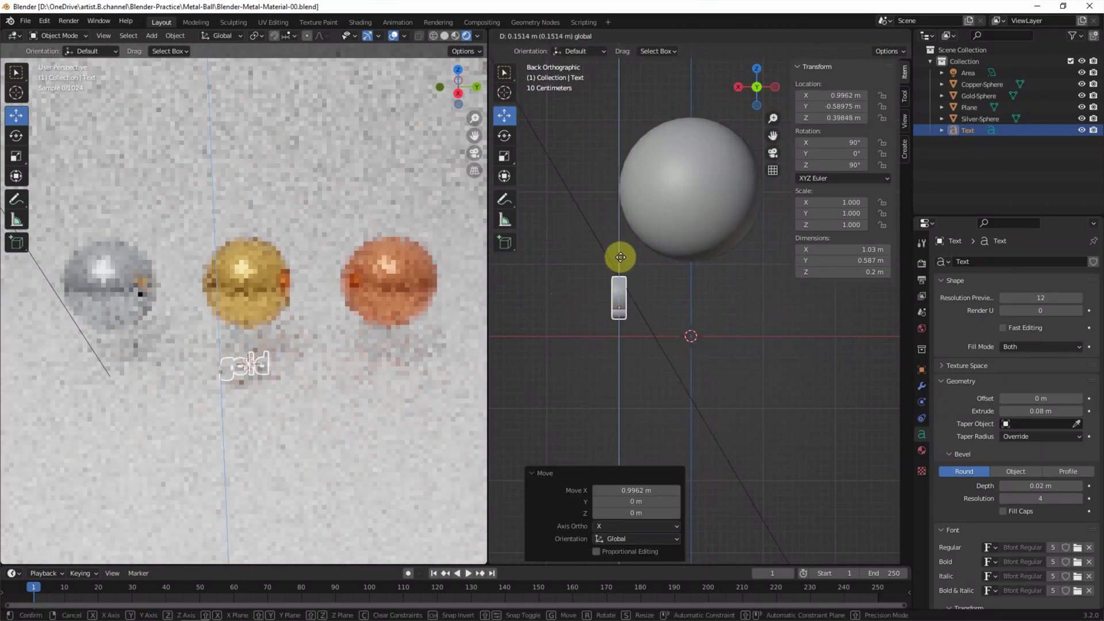
left_click(846, 142)
type("55")
key("Return")
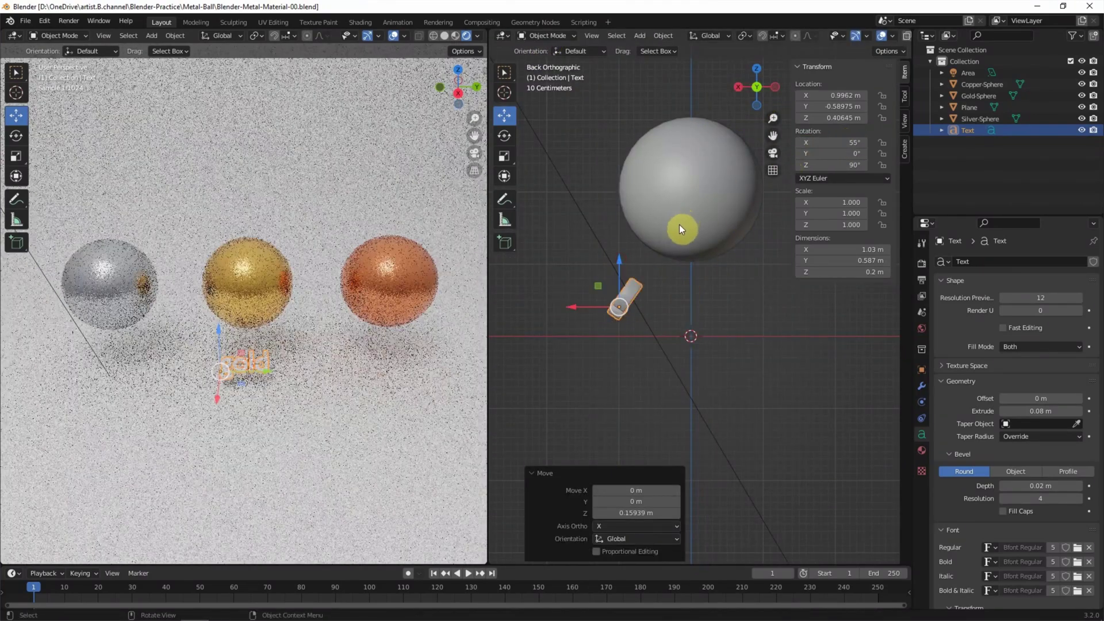
key("w")
Step: Assign the Gold-Metal material to the gold label
left_click(921, 450)
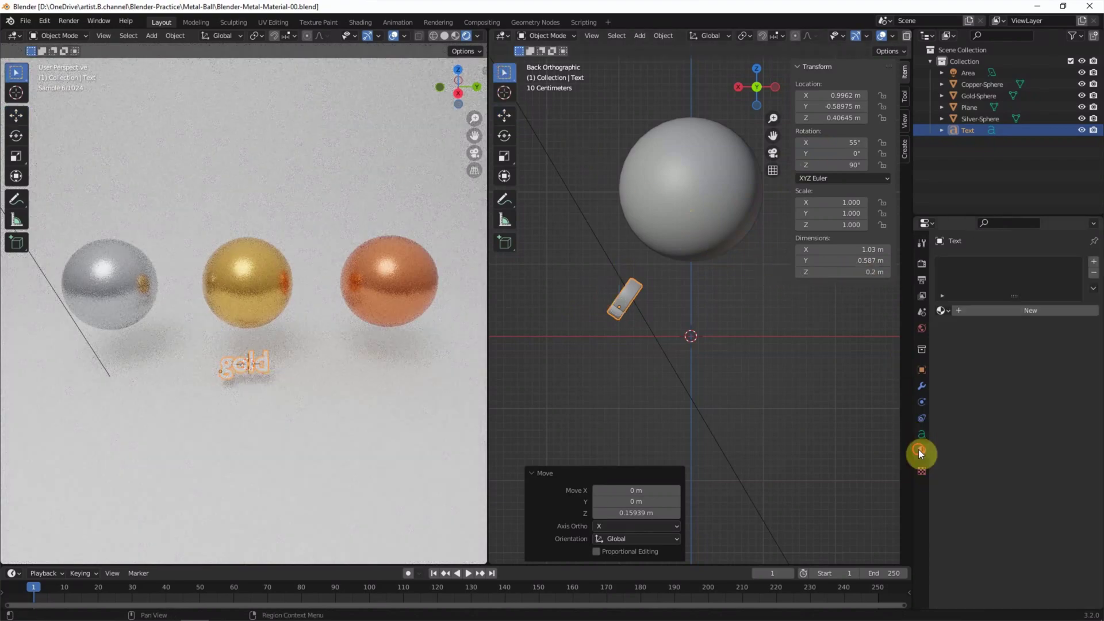
left_click(941, 310)
left_click(955, 339)
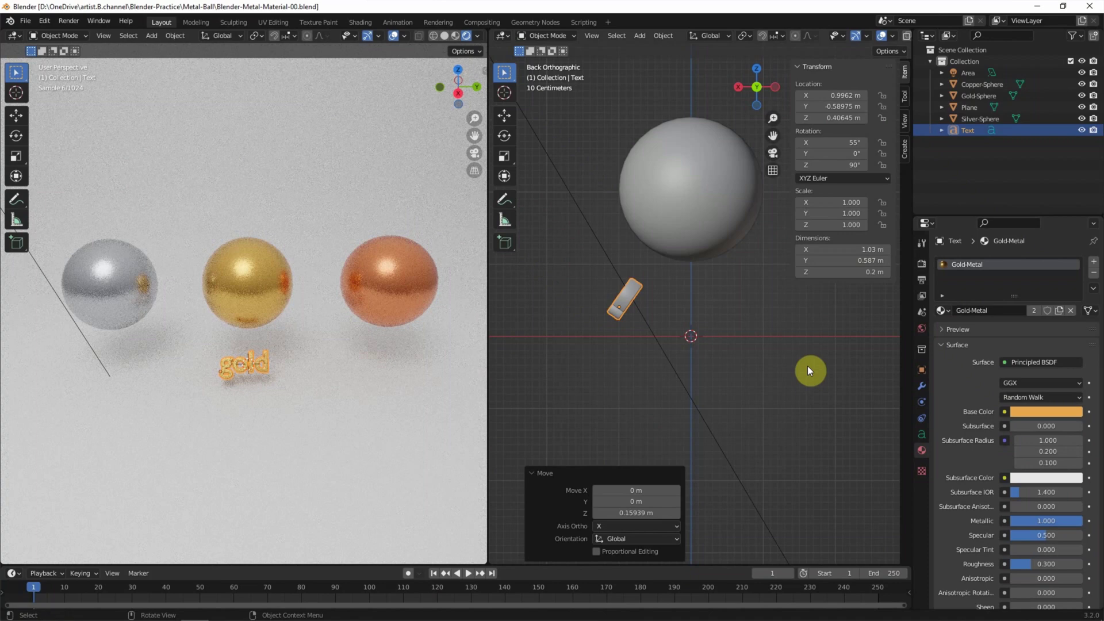
left_click(738, 87)
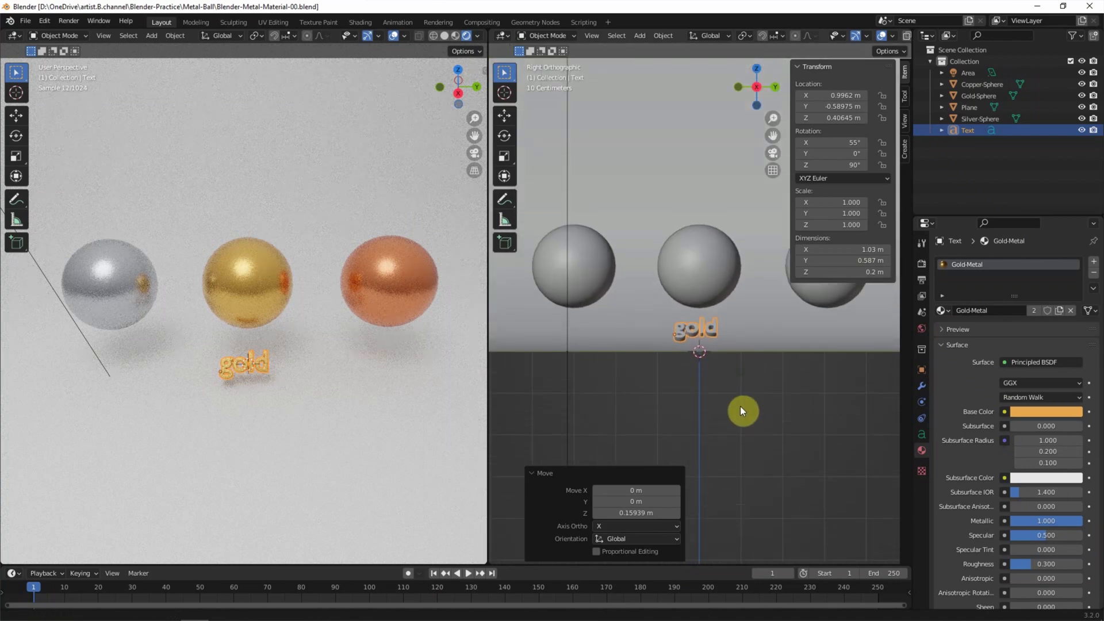
Step: Copy the gold label beneath the silver sphere, retype it 'silver' and apply Silver-Metal
left_click_drag(791, 246, 892, 247)
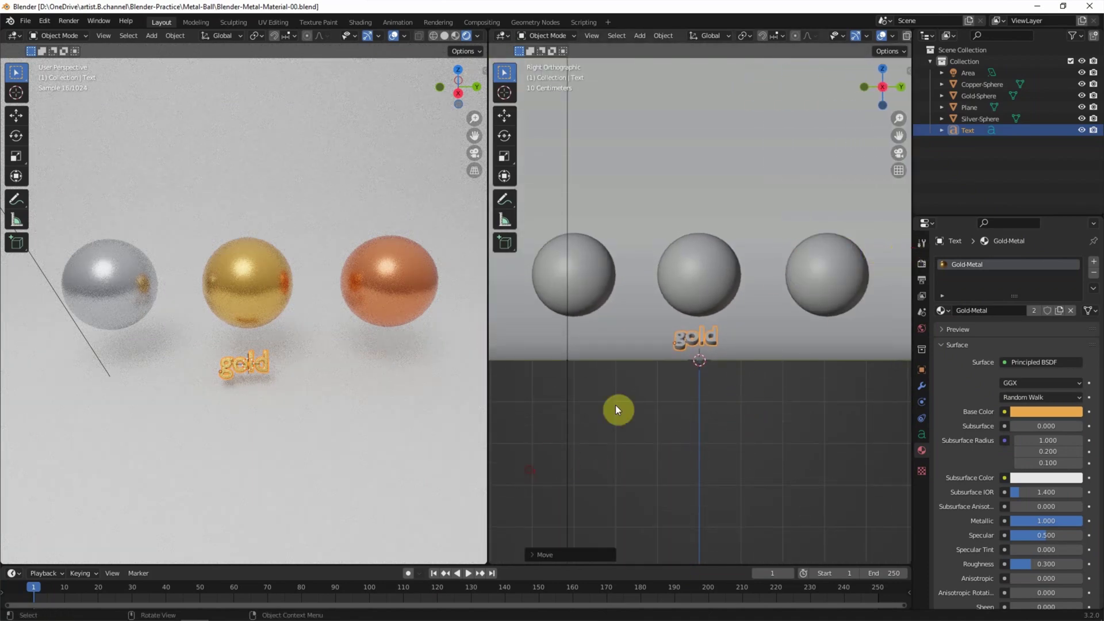
key("ctrl+c")
key("ctrl+v")
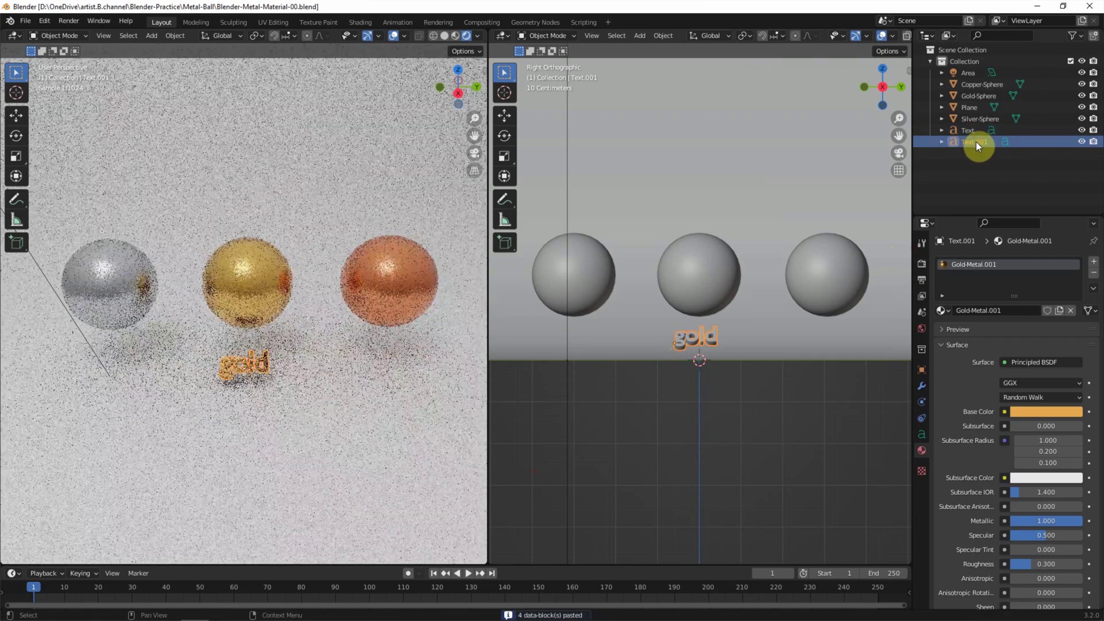
left_click(504, 115)
left_click_drag(722, 341, 592, 328)
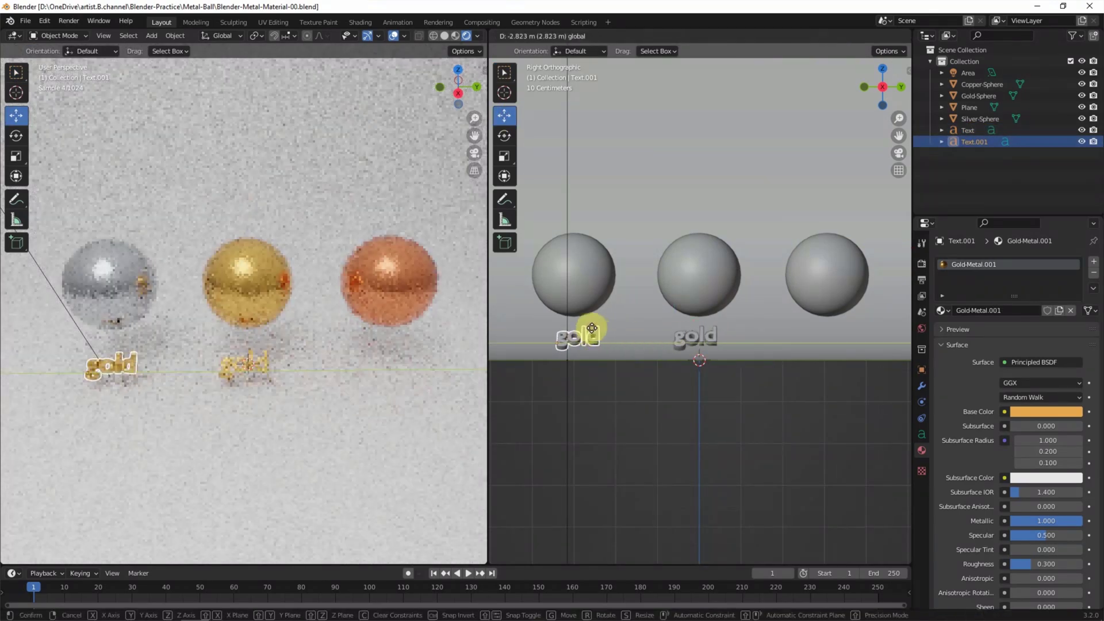
left_click(547, 36)
left_click(550, 61)
key("BackSpace")
key("BackSpace")
key("BackSpace")
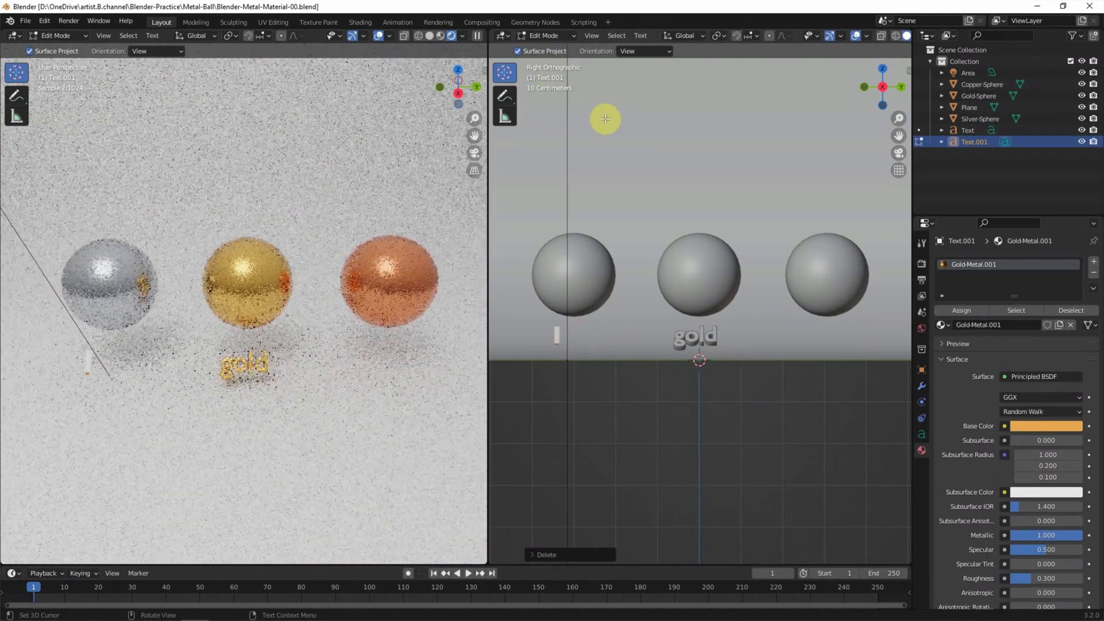
type("silver")
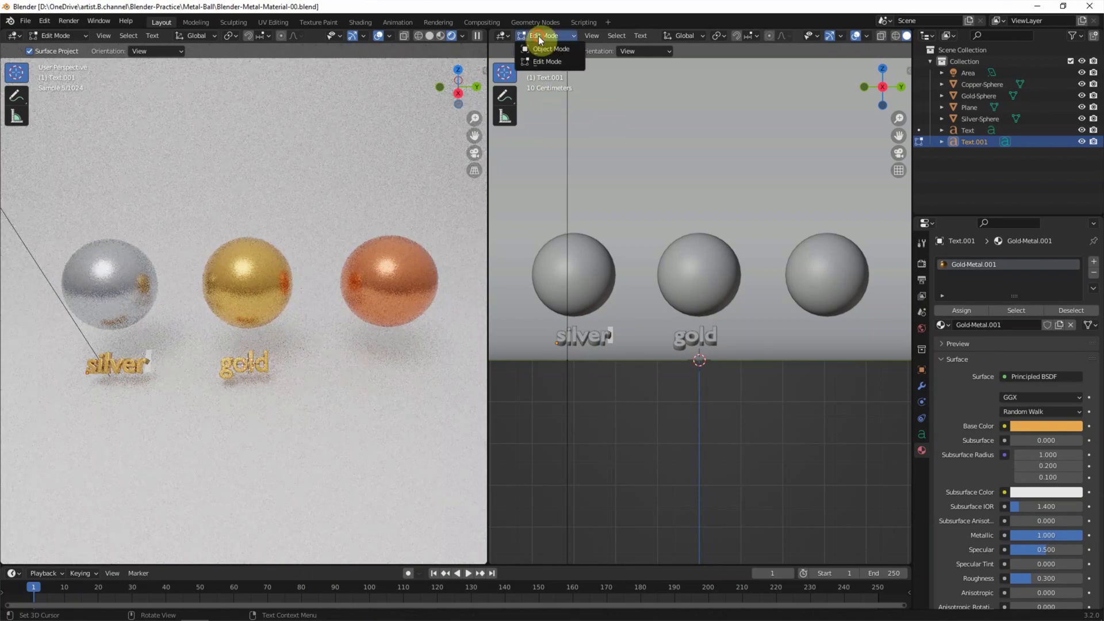
key("Tab")
left_click(941, 311)
left_click(958, 361)
Step: Copy the silver label beneath the copper sphere and retype it 'copper'
key("ctrl+c")
key("ctrl+v")
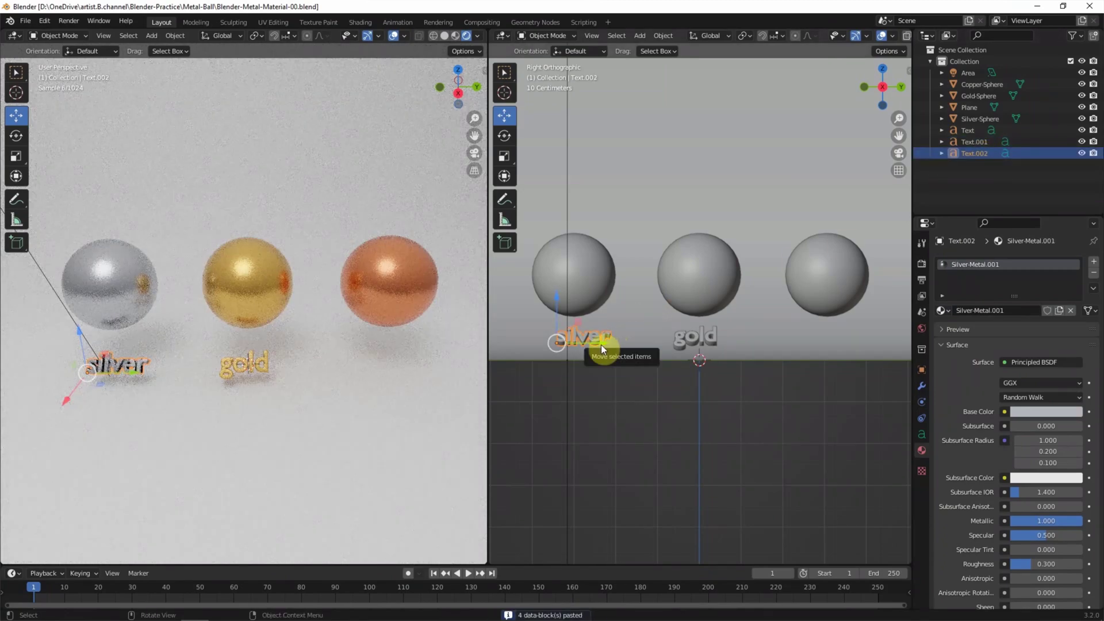
key("g")
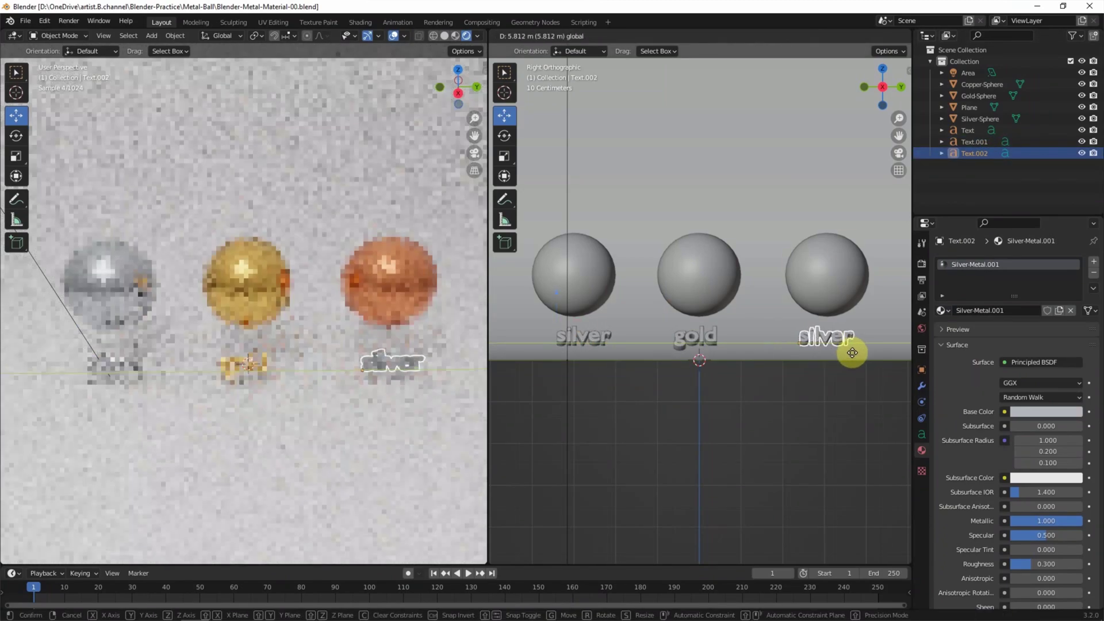
left_click(853, 353)
key("Tab")
key("BackSpace")
key("BackSpace")
key("BackSpace")
key("BackSpace")
type("copper")
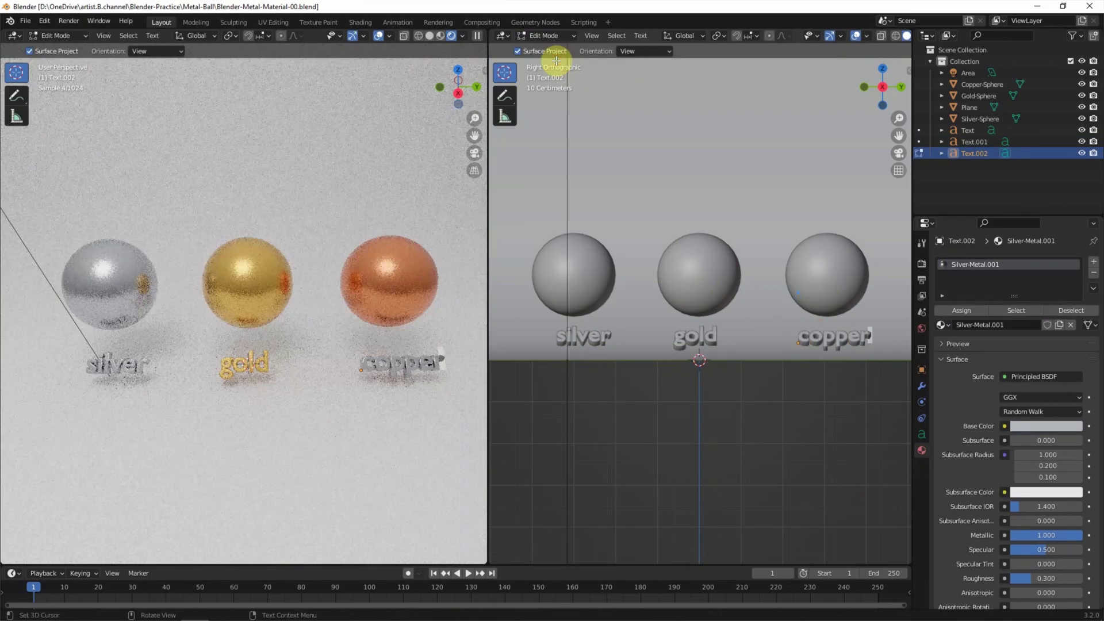
key("Tab")
Step: Nudge the copper label into place and assign it the Copper-Metal material
key("g")
left_click(833, 343)
left_click(944, 312)
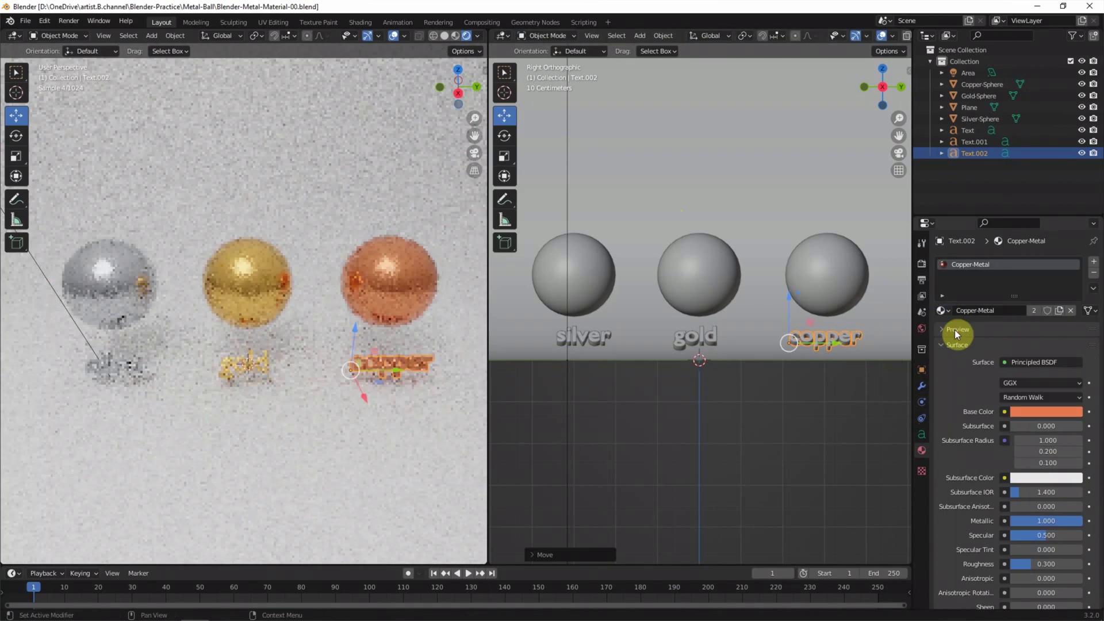
left_click(552, 35)
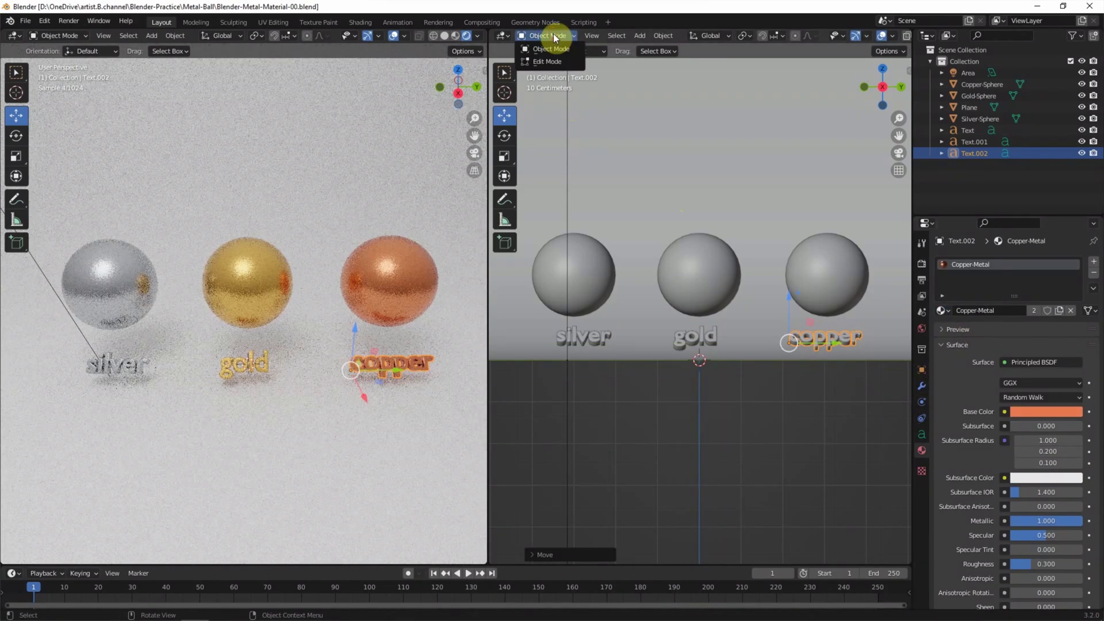
left_click(505, 73)
left_click(803, 436)
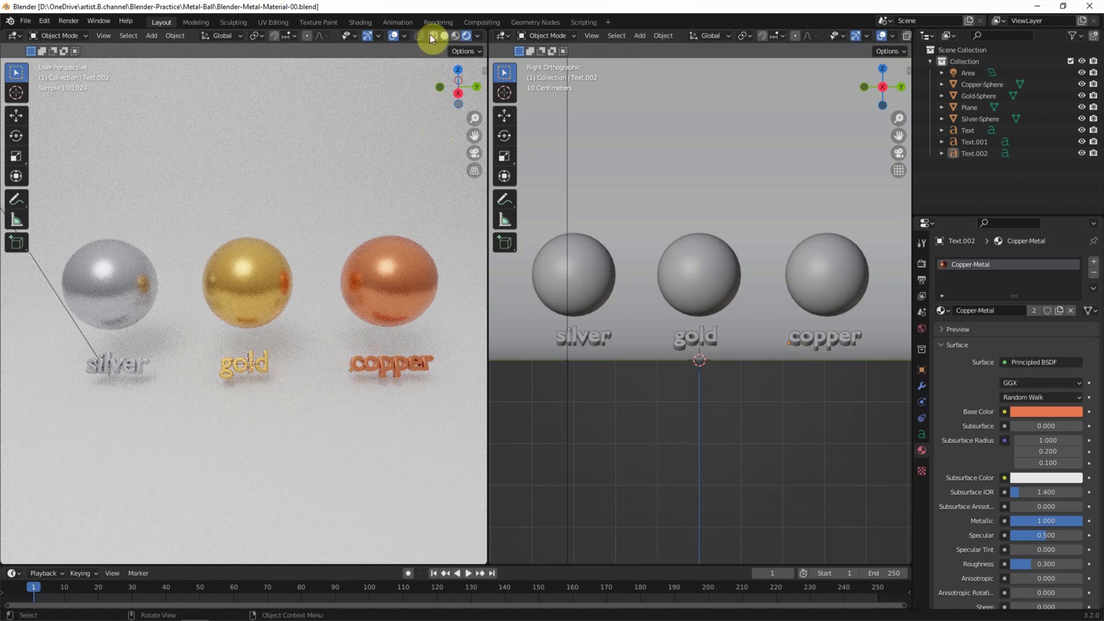
Step: Turn off viewport overlays and orbit to a perspective view of the whole backdrop
left_click(392, 36)
mouse_move(798, 437)
middle_mouse_down()
mouse_move(731, 436)
mouse_move(729, 411)
mouse_move(748, 440)
middle_mouse_up()
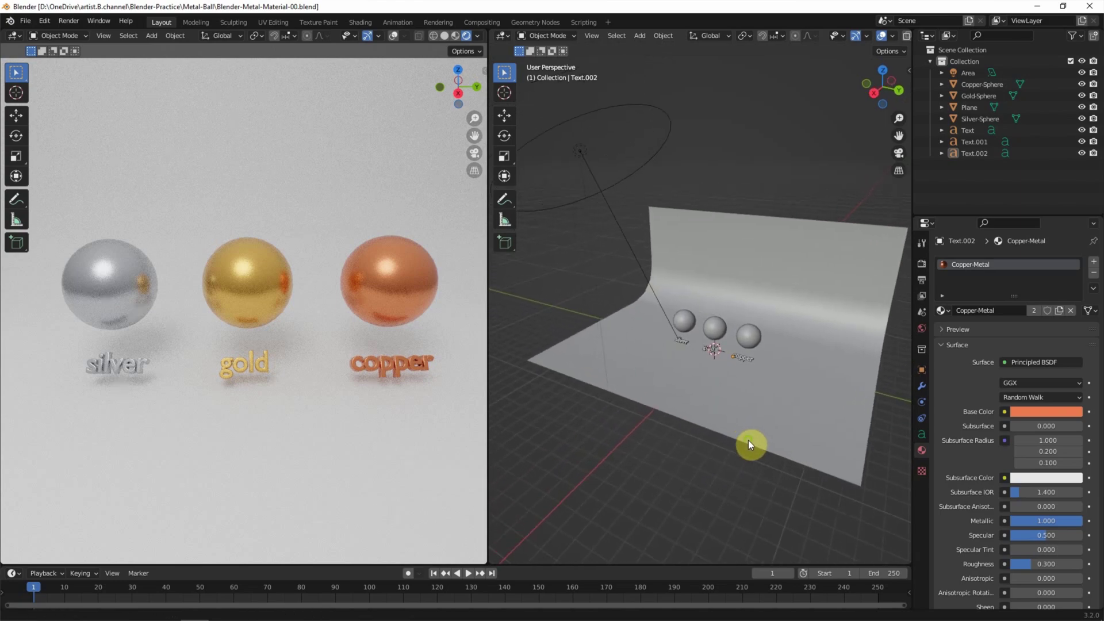